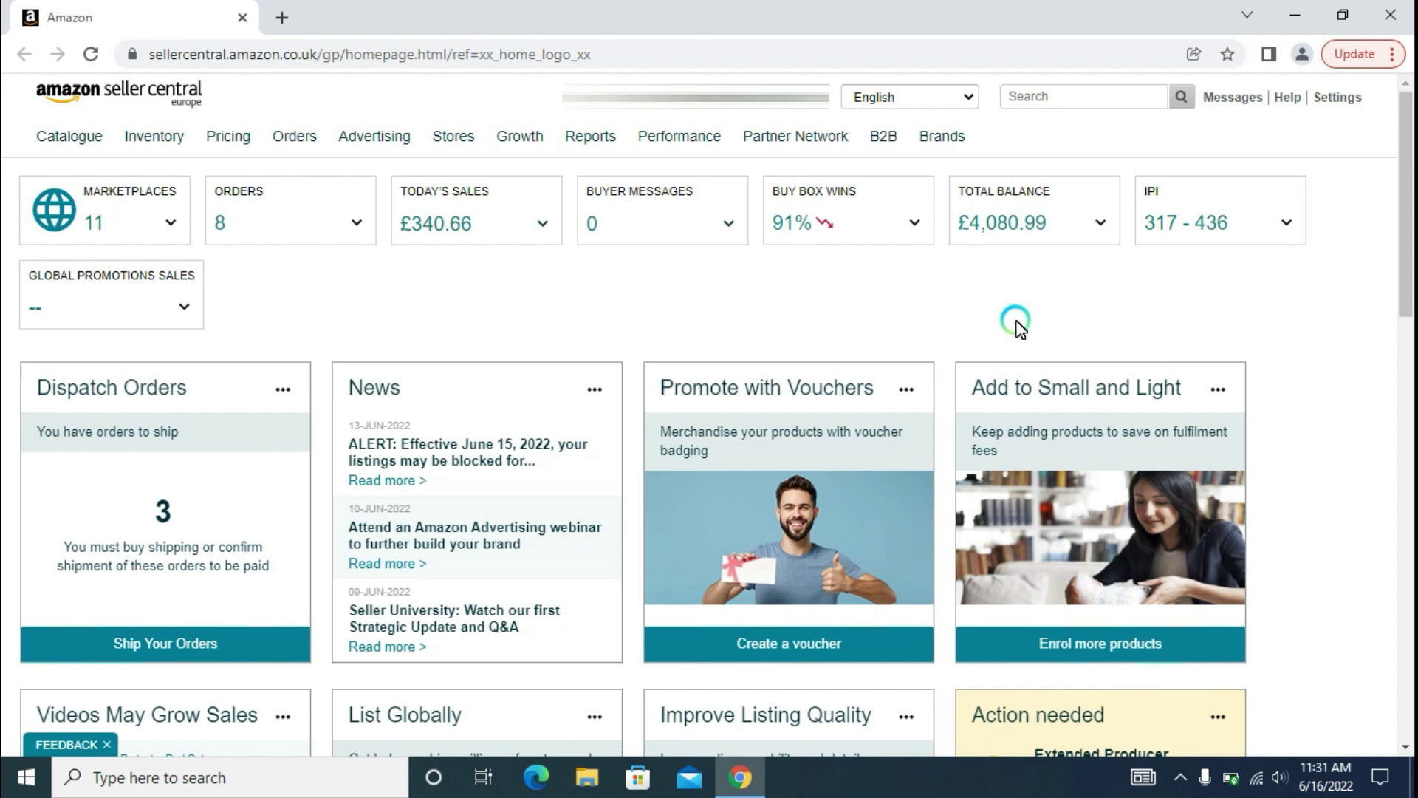
Open the Manage Orders page in a new browser tab and switch to it.
{"action": "mouse_move", "coordinate": [294, 138]}
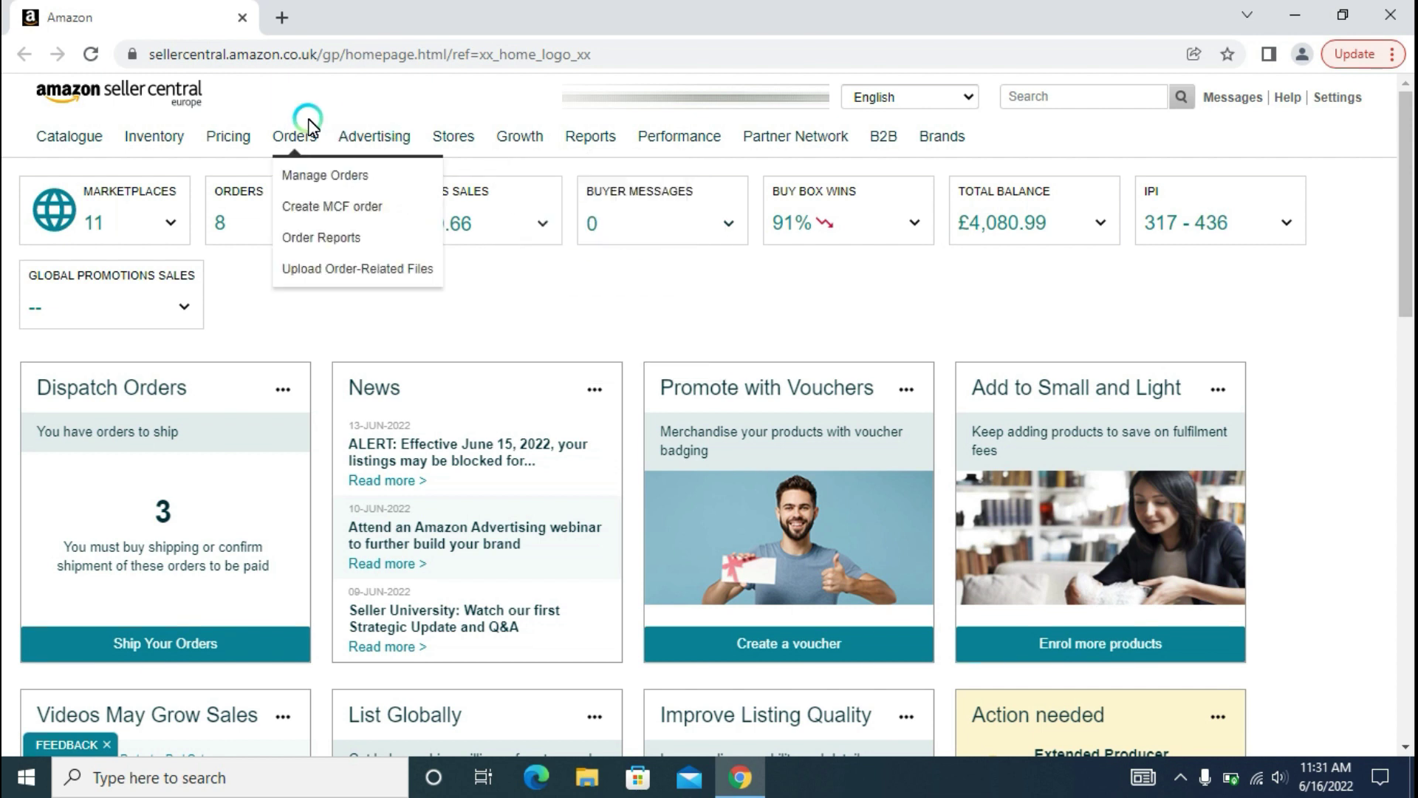
{"action": "right_click", "coordinate": [316, 182]}
{"action": "left_click", "coordinate": [344, 190]}
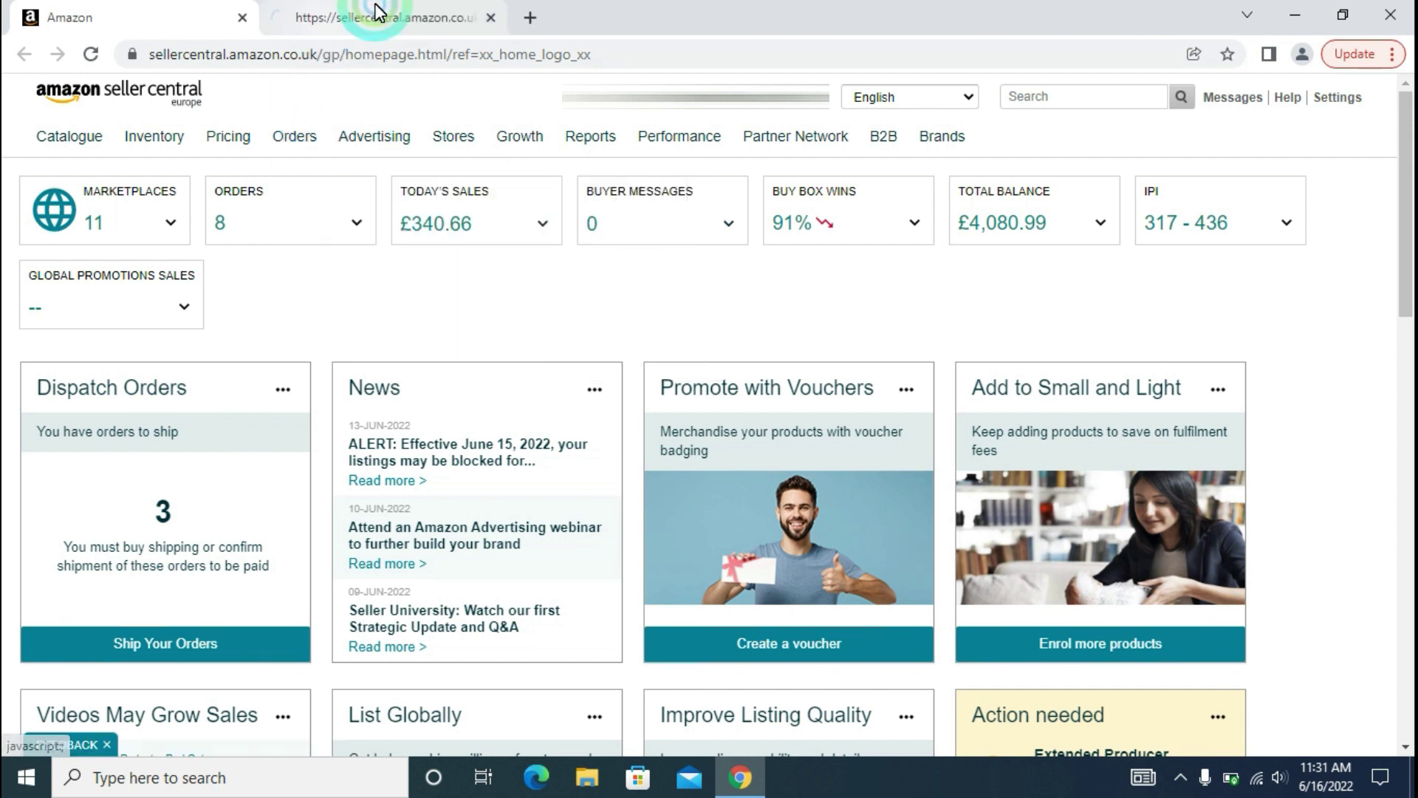
{"action": "left_click", "coordinate": [376, 11]}
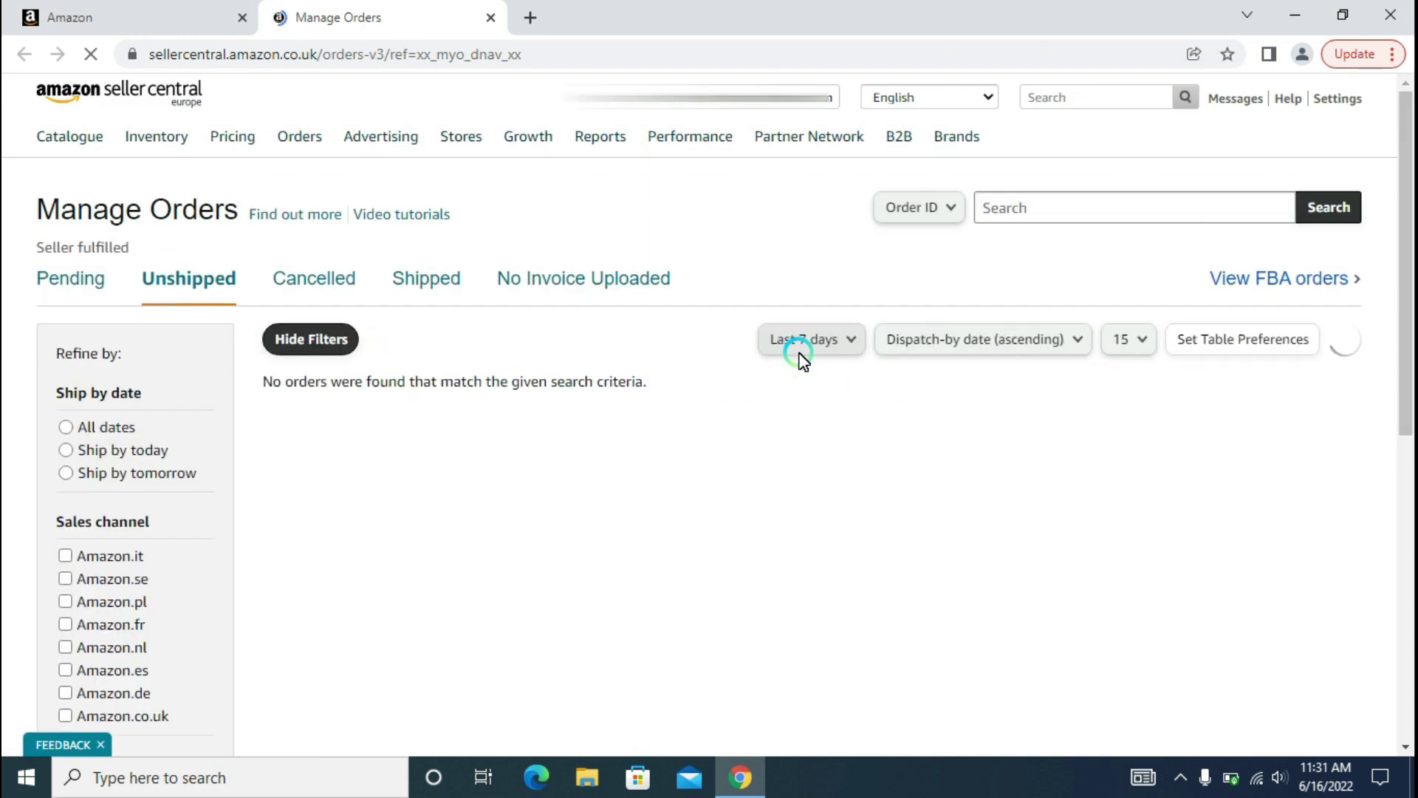
Open the Buy shipping page of the second unshipped order in a new tab and switch to it.
{"action": "scroll", "coordinate": [801, 358], "scroll_direction": "down", "scroll_amount": 1}
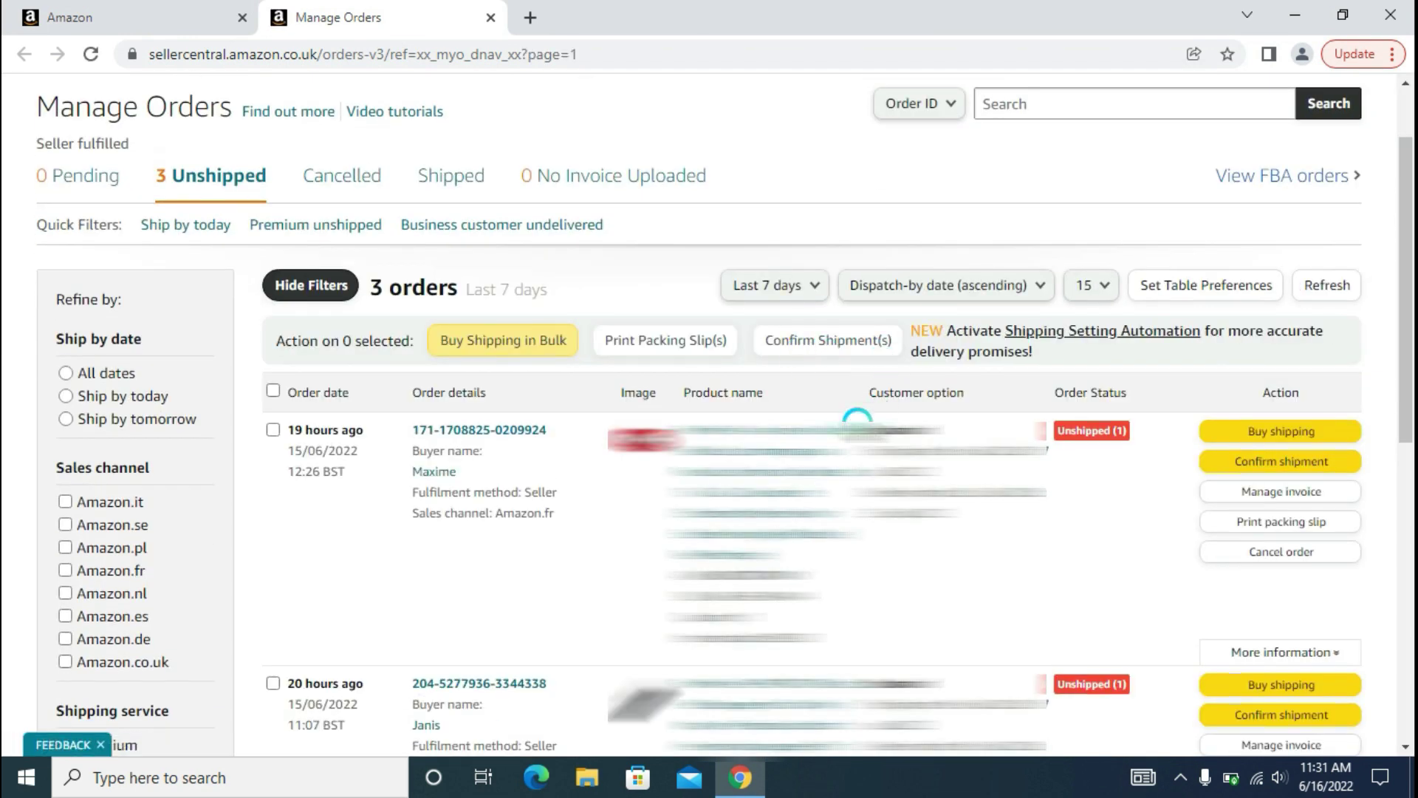
{"action": "scroll", "coordinate": [856, 420], "scroll_direction": "down", "scroll_amount": 2}
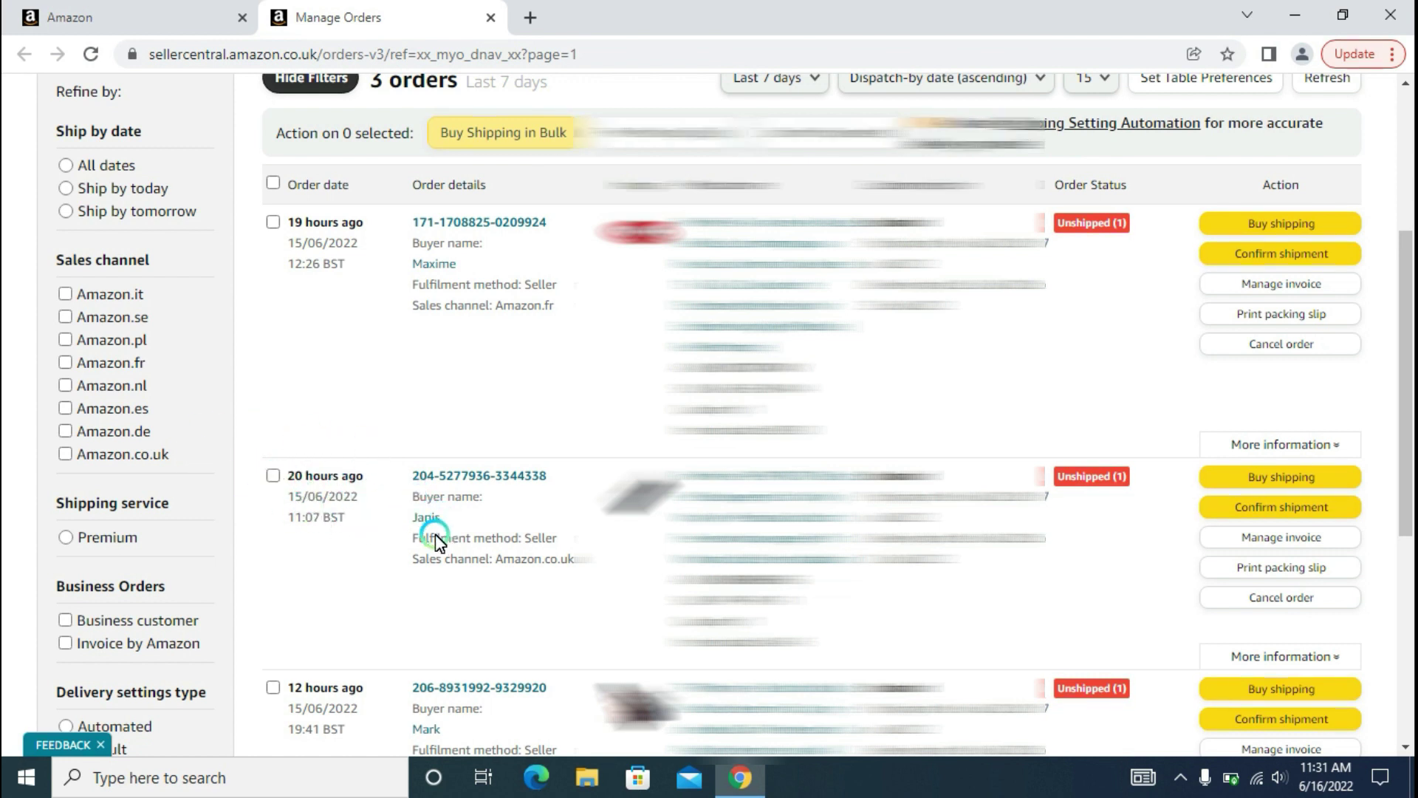
{"action": "scroll", "coordinate": [421, 517], "scroll_direction": "down", "scroll_amount": 1}
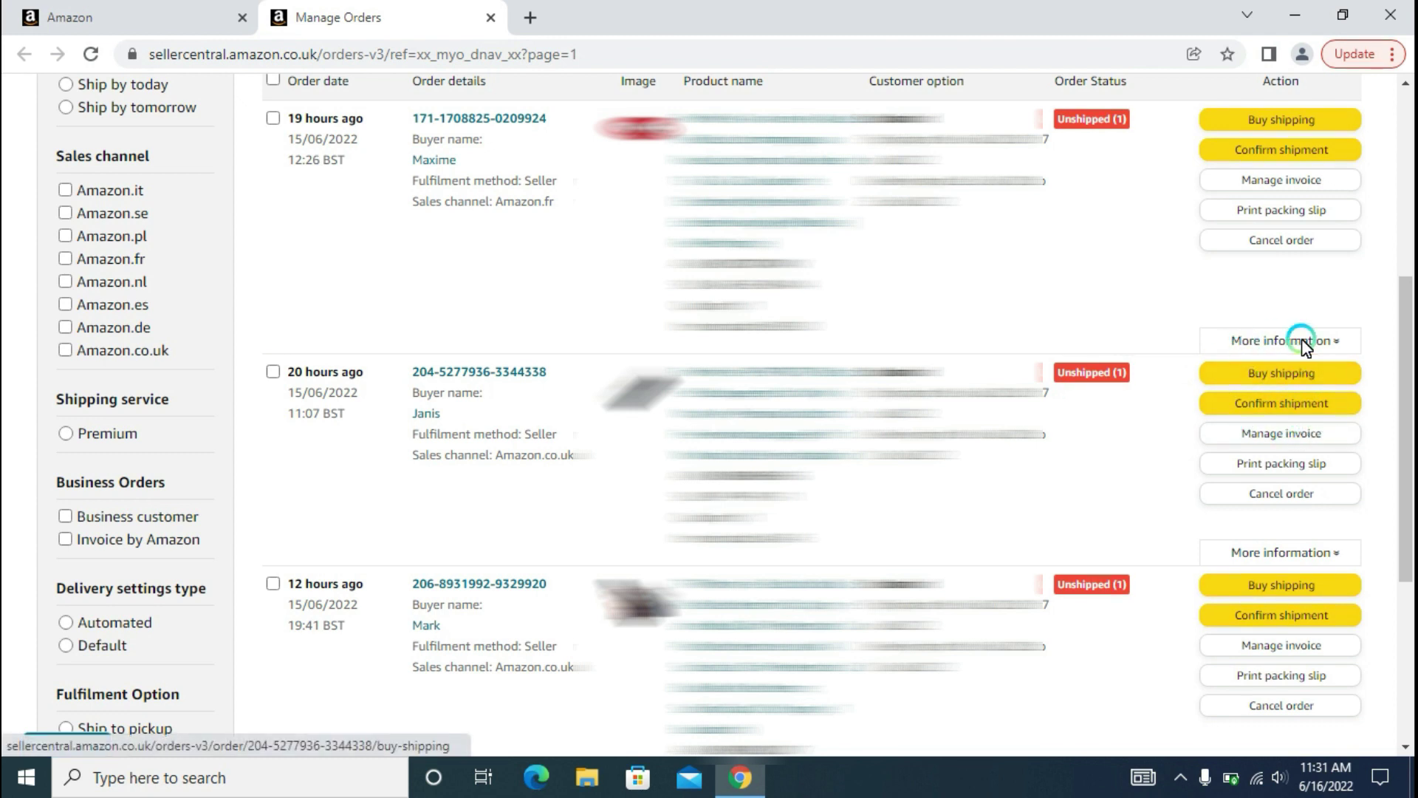
{"action": "right_click", "coordinate": [1256, 371]}
{"action": "left_click", "coordinate": [1256, 384]}
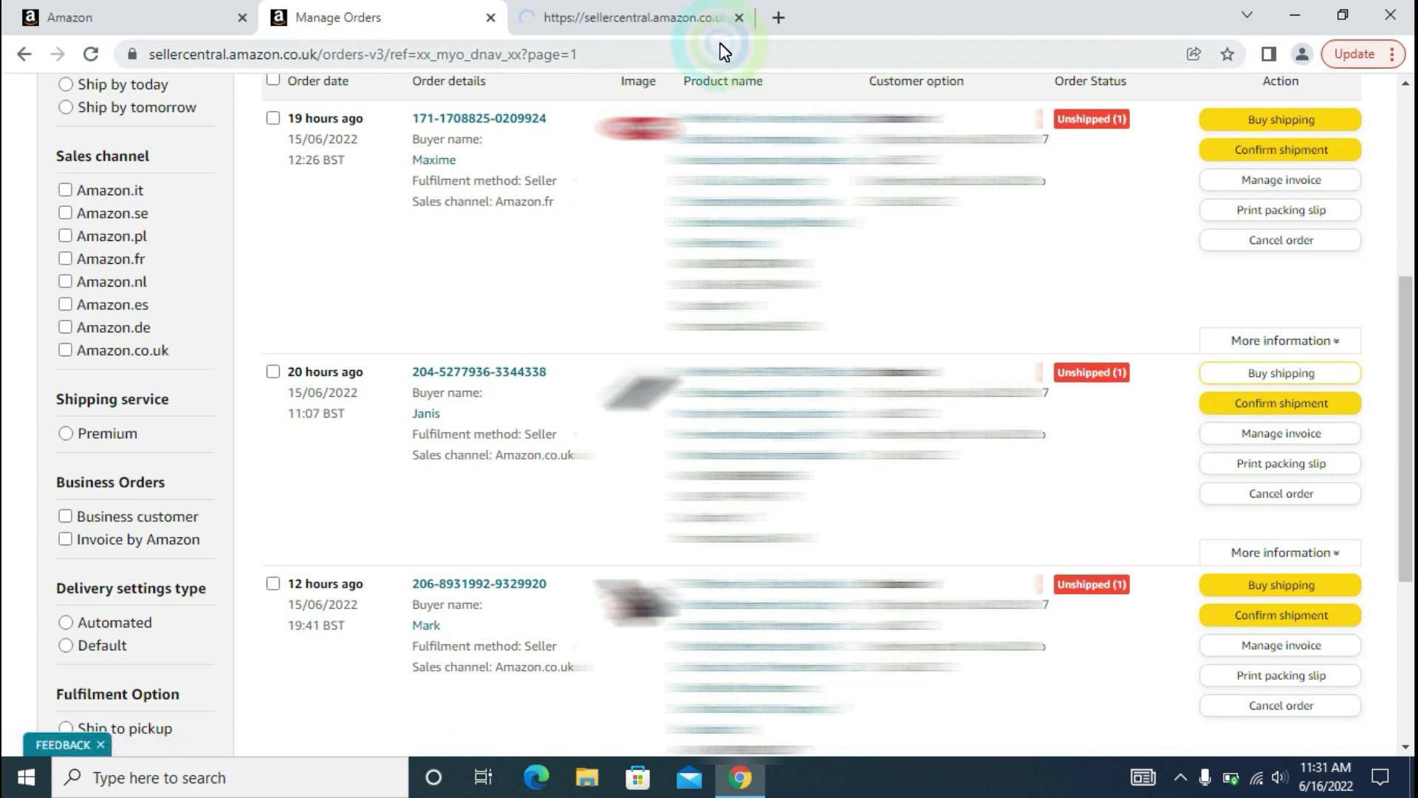
{"action": "left_click", "coordinate": [654, 18]}
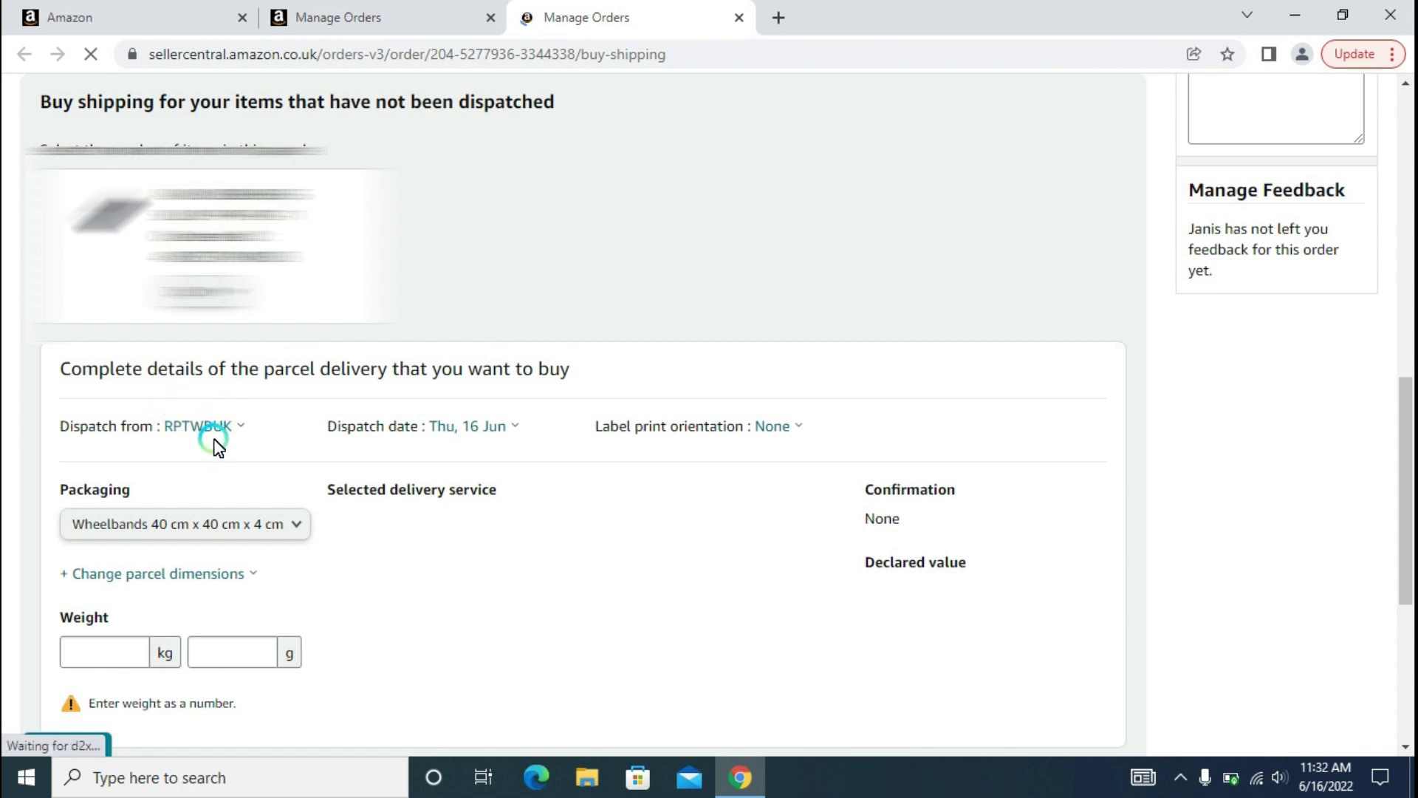
Check the available dispatch dates and the packaging selection for the parcel without changing them.
{"action": "left_click", "coordinate": [515, 426]}
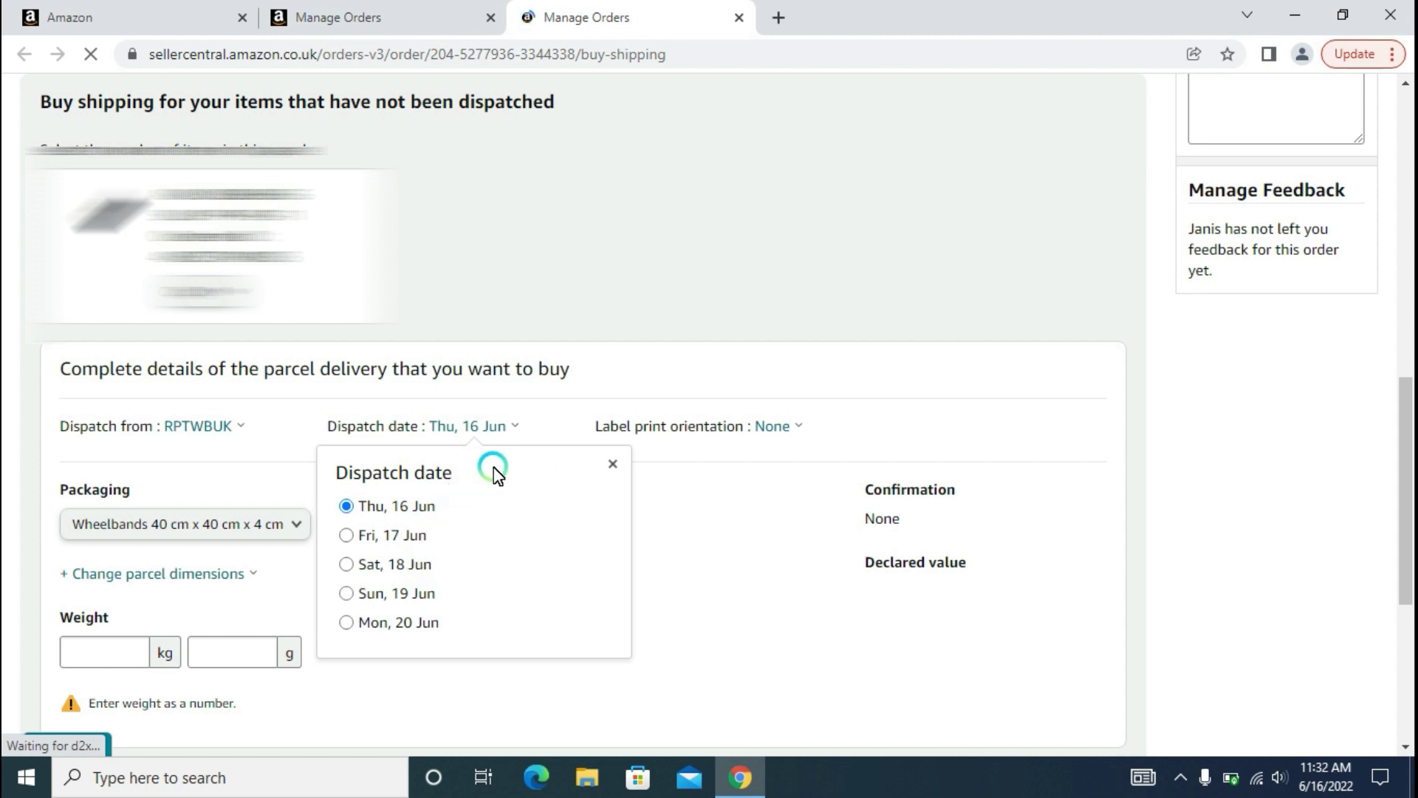
{"action": "left_click", "coordinate": [612, 464]}
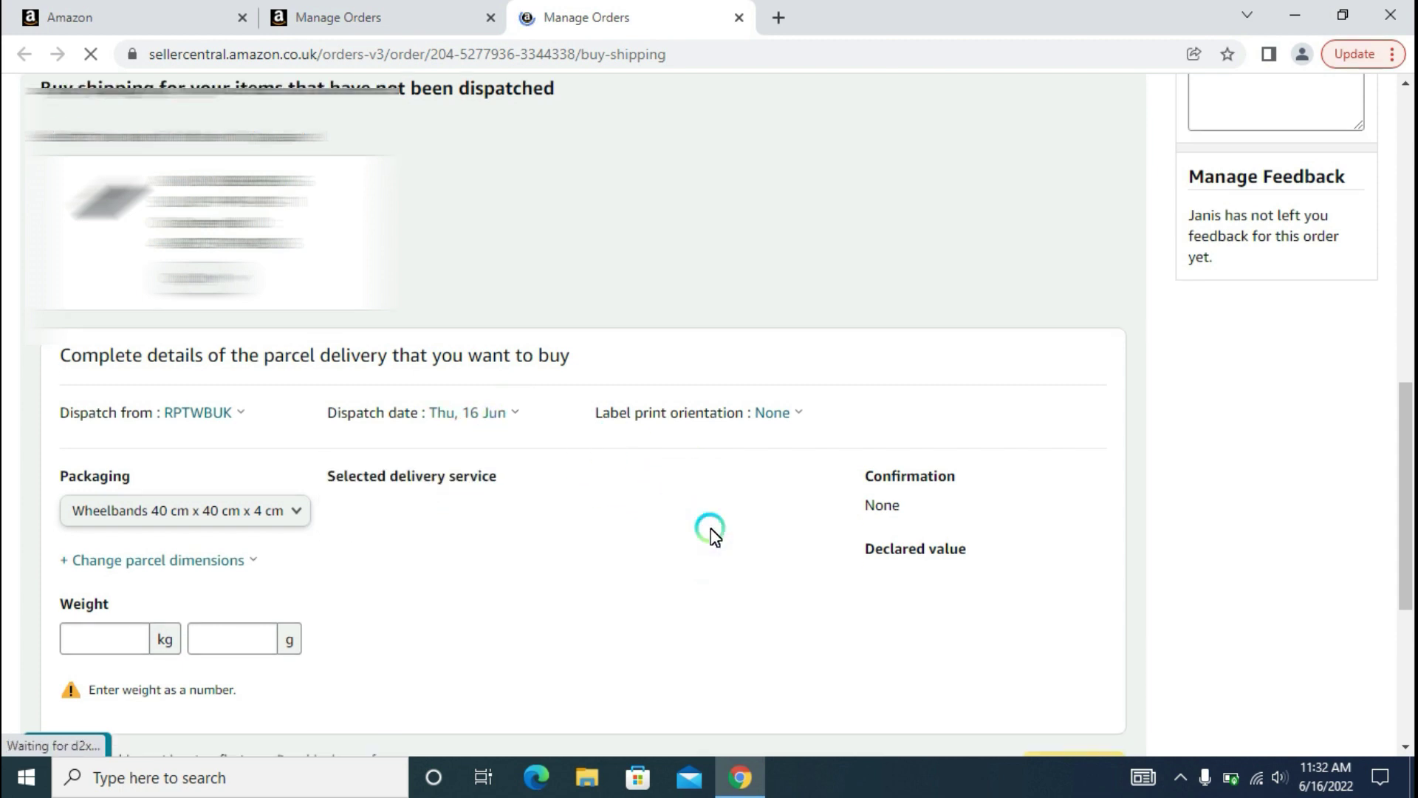
{"action": "scroll", "coordinate": [694, 517], "scroll_direction": "down", "scroll_amount": 3}
{"action": "left_click", "coordinate": [207, 316]}
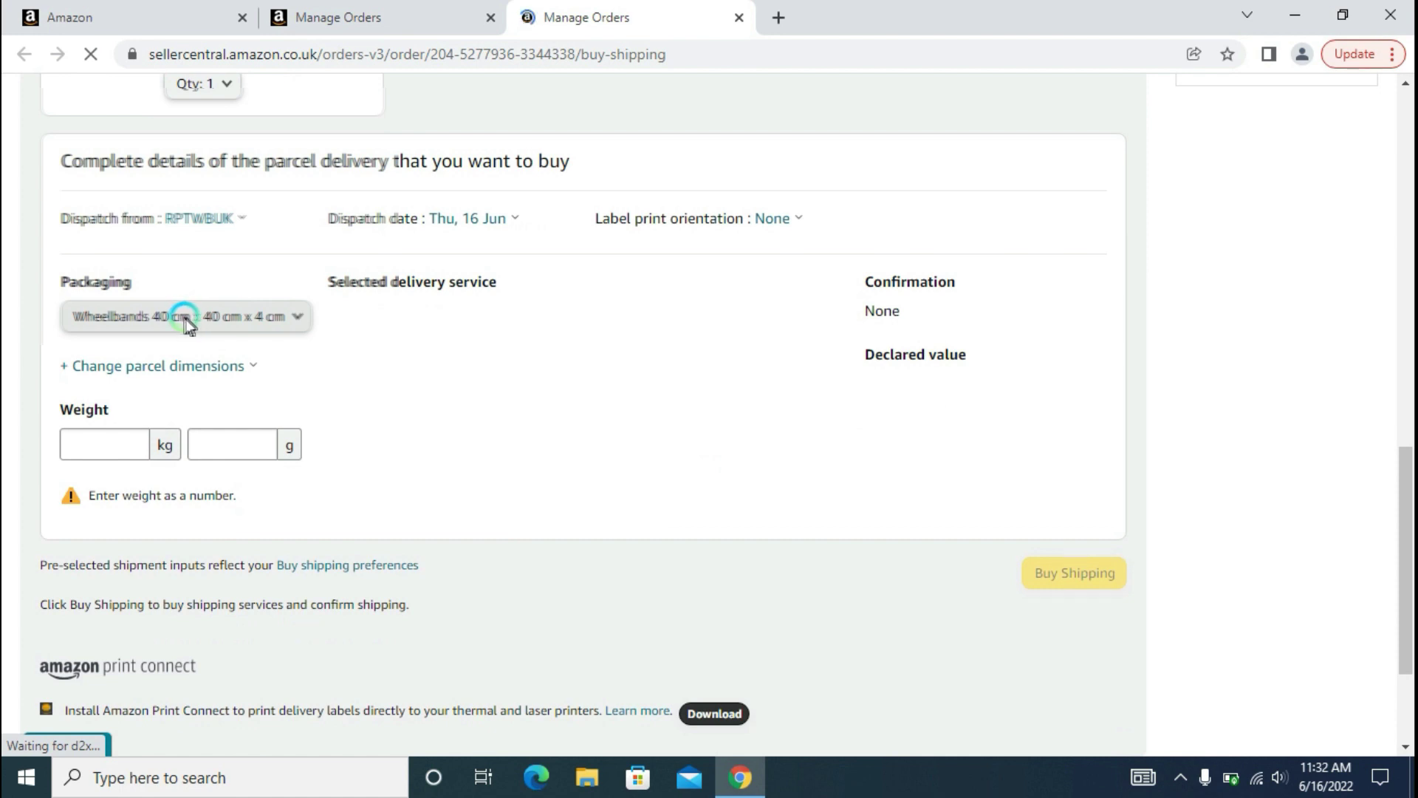
Enter custom parcel dimensions of 16 cm length, 12 cm width and 12 cm height, and close the form without applying them.
{"action": "left_click", "coordinate": [181, 369]}
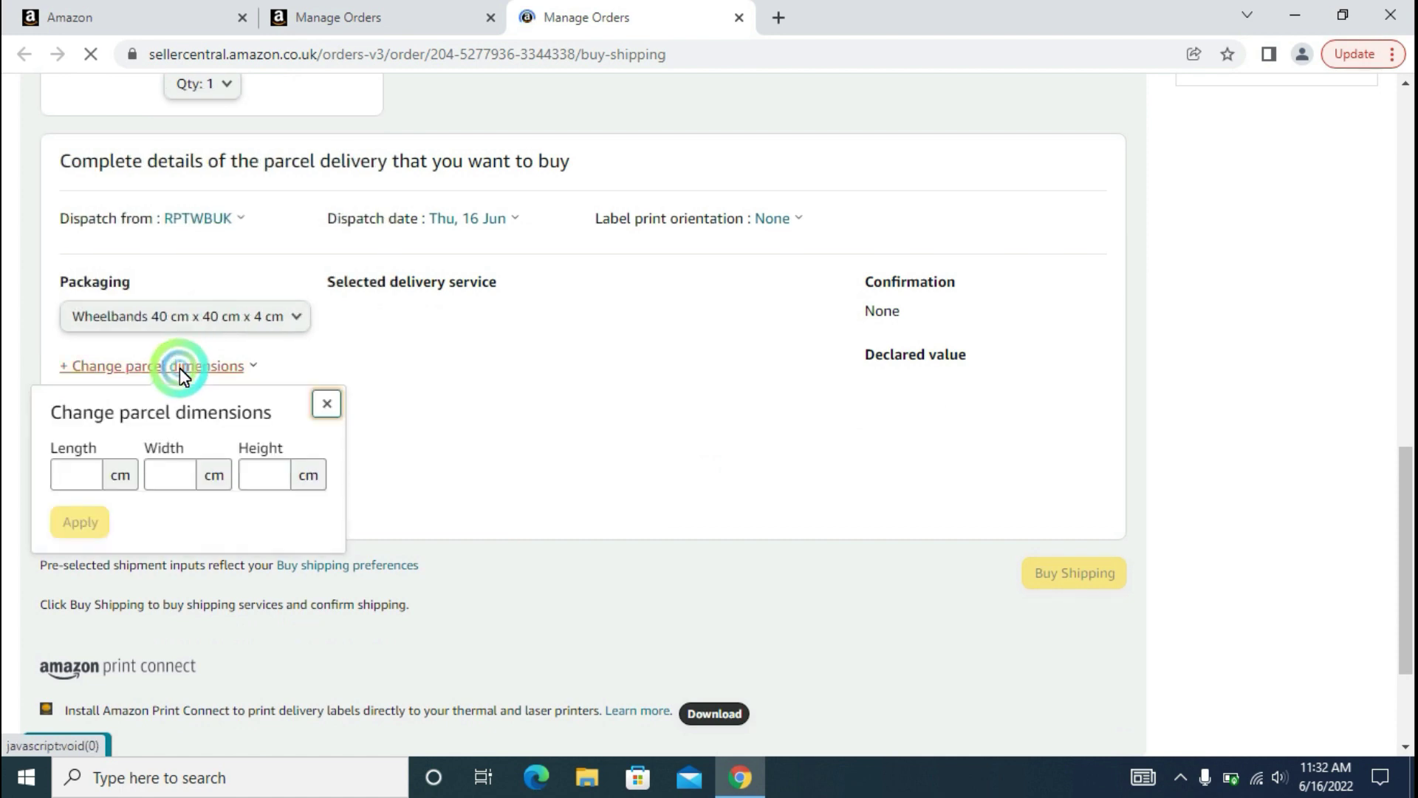
{"action": "left_click", "coordinate": [77, 473]}
{"action": "left_click", "coordinate": [148, 475]}
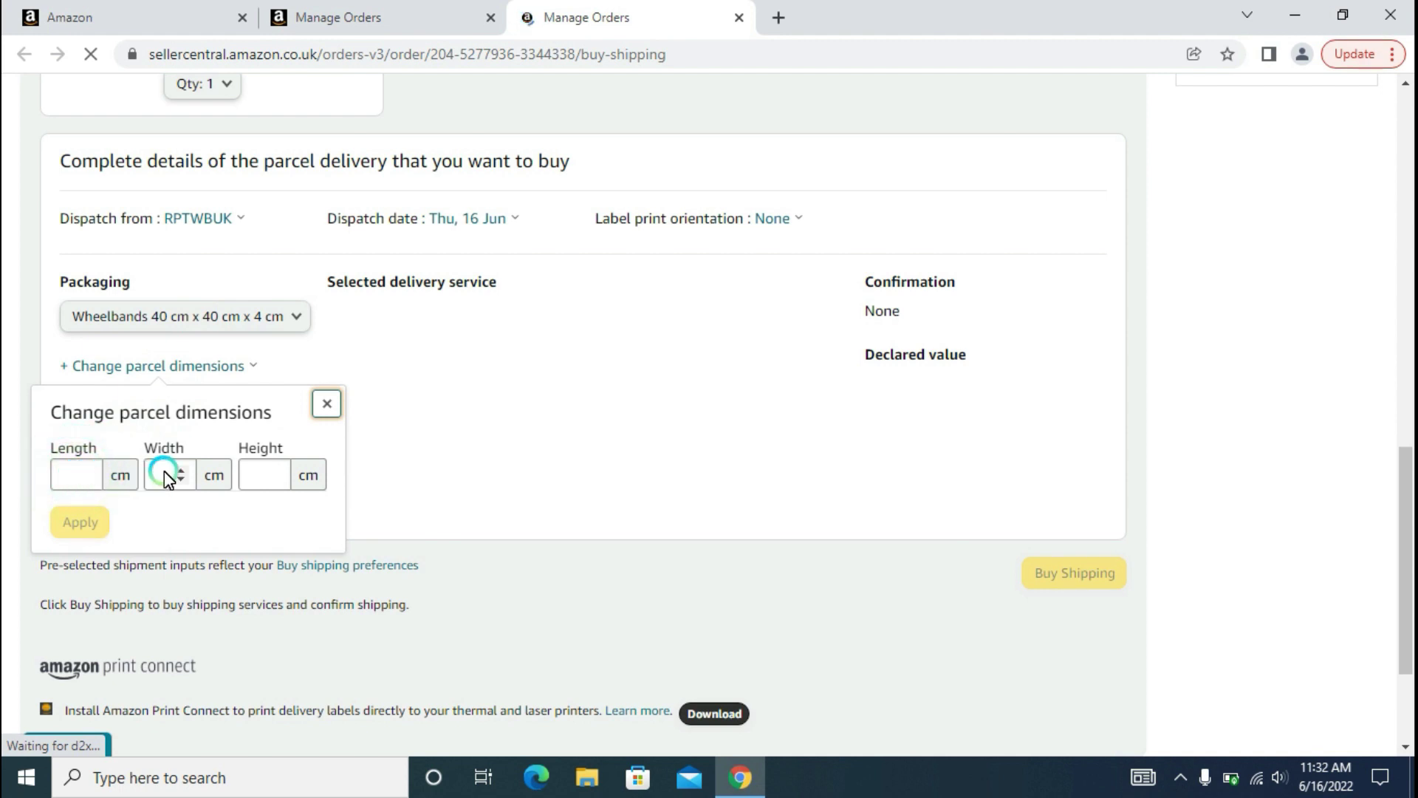
{"action": "left_click", "coordinate": [76, 475]}
{"action": "left_click", "coordinate": [250, 473]}
{"action": "left_click", "coordinate": [141, 476]}
{"action": "left_click", "coordinate": [69, 474]}
{"action": "left_click", "coordinate": [252, 473]}
{"action": "left_click", "coordinate": [96, 474]}
{"action": "left_click", "coordinate": [124, 480]}
{"action": "left_click", "coordinate": [354, 471]}
{"action": "left_click", "coordinate": [87, 472]}
{"action": "left_click", "coordinate": [115, 478]}
{"action": "type", "text": "16"}
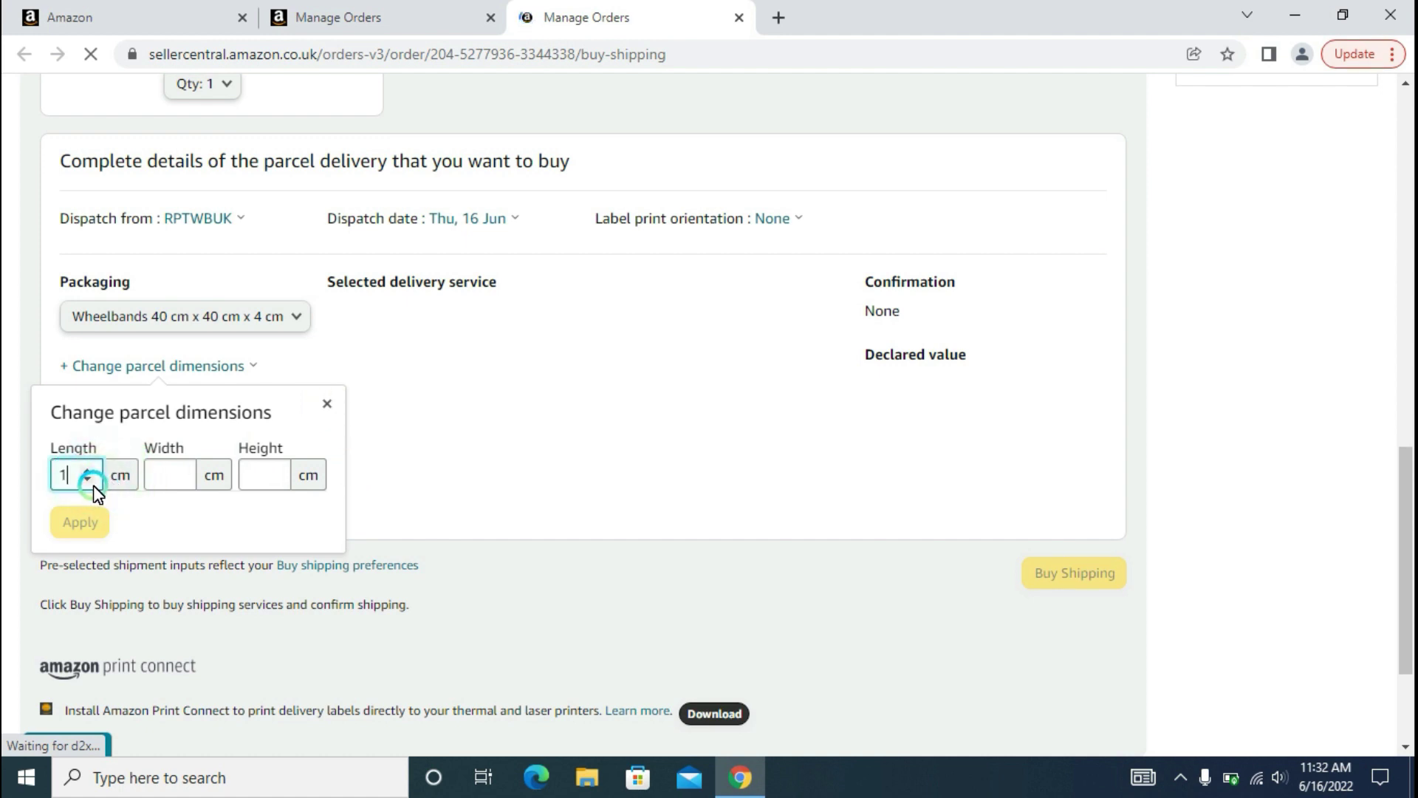
{"action": "left_click", "coordinate": [161, 478]}
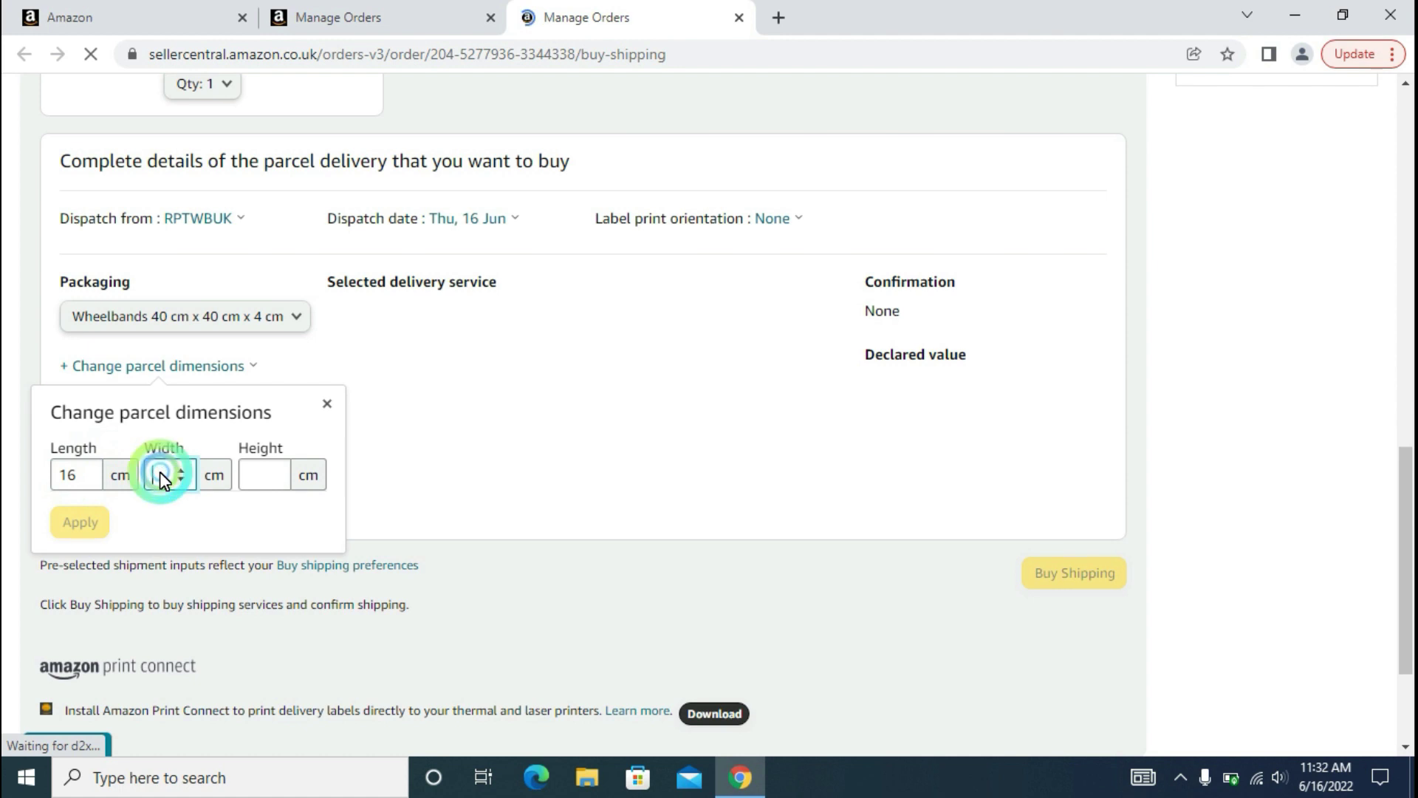
{"action": "type", "text": "10"}
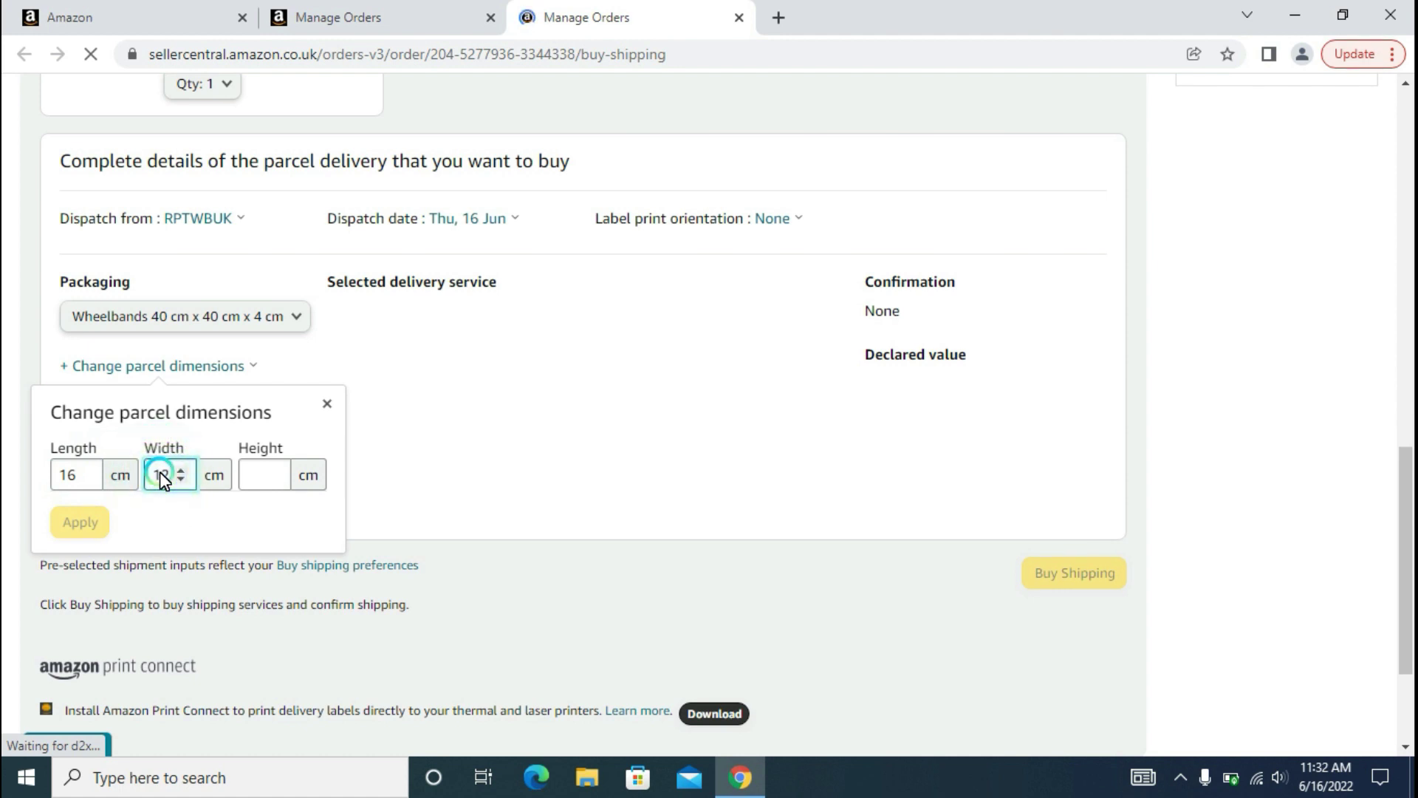
{"action": "left_click", "coordinate": [266, 477]}
{"action": "type", "text": "1"}
{"action": "left_click", "coordinate": [263, 475]}
{"action": "type", "text": "2"}
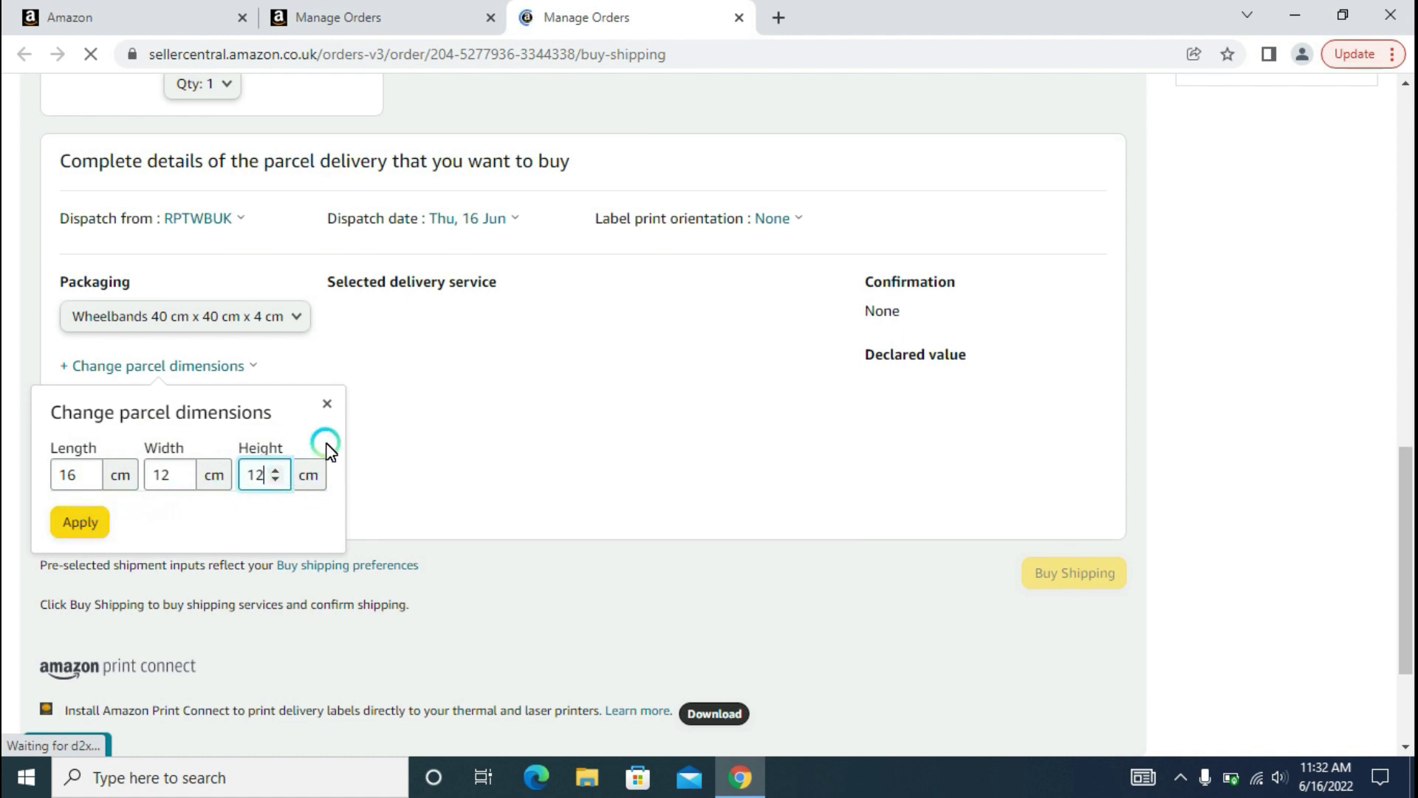
{"action": "left_click", "coordinate": [327, 403]}
{"action": "left_click", "coordinate": [214, 333]}
{"action": "left_click", "coordinate": [212, 336]}
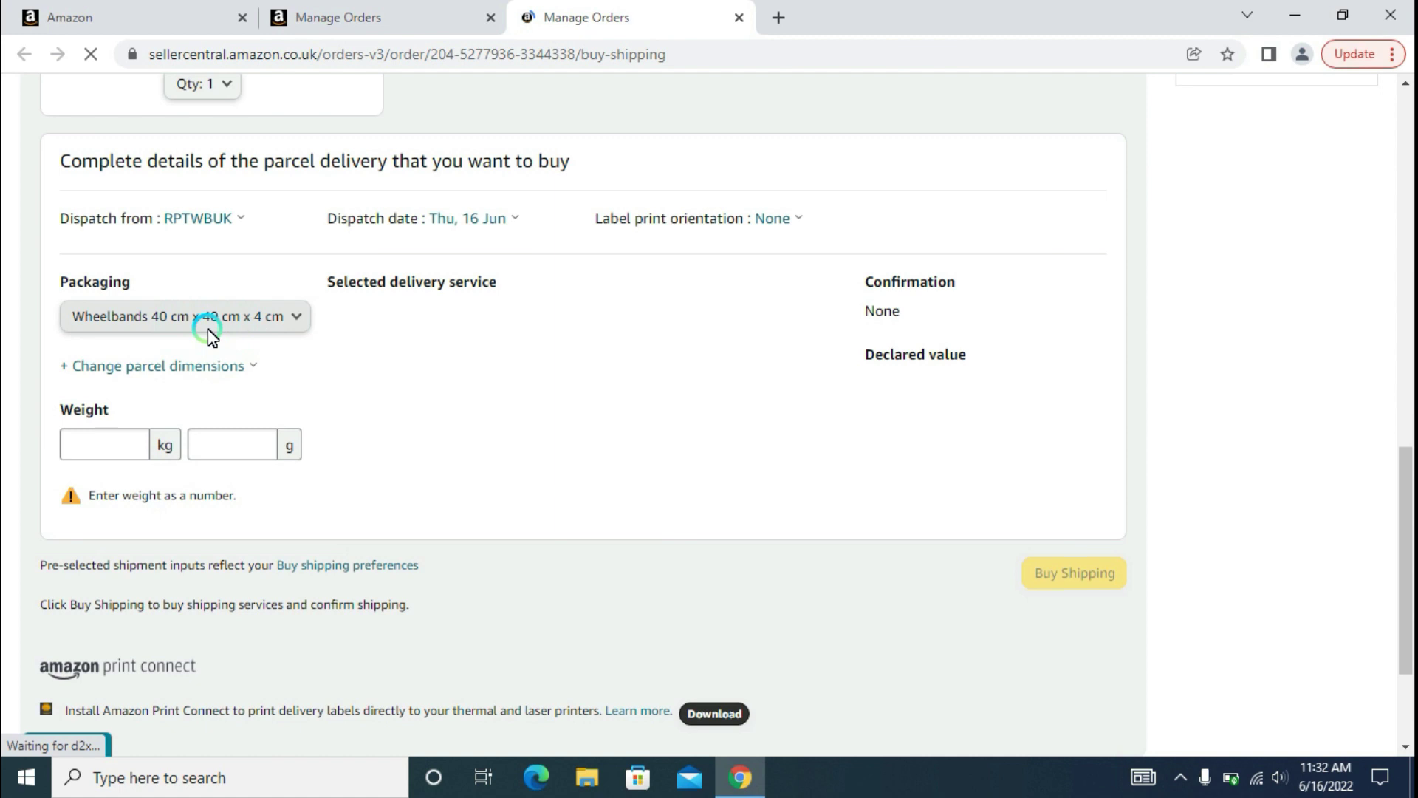
Set the parcel's weight to 1 kg.
{"action": "scroll", "coordinate": [396, 462], "scroll_direction": "down", "scroll_amount": 2}
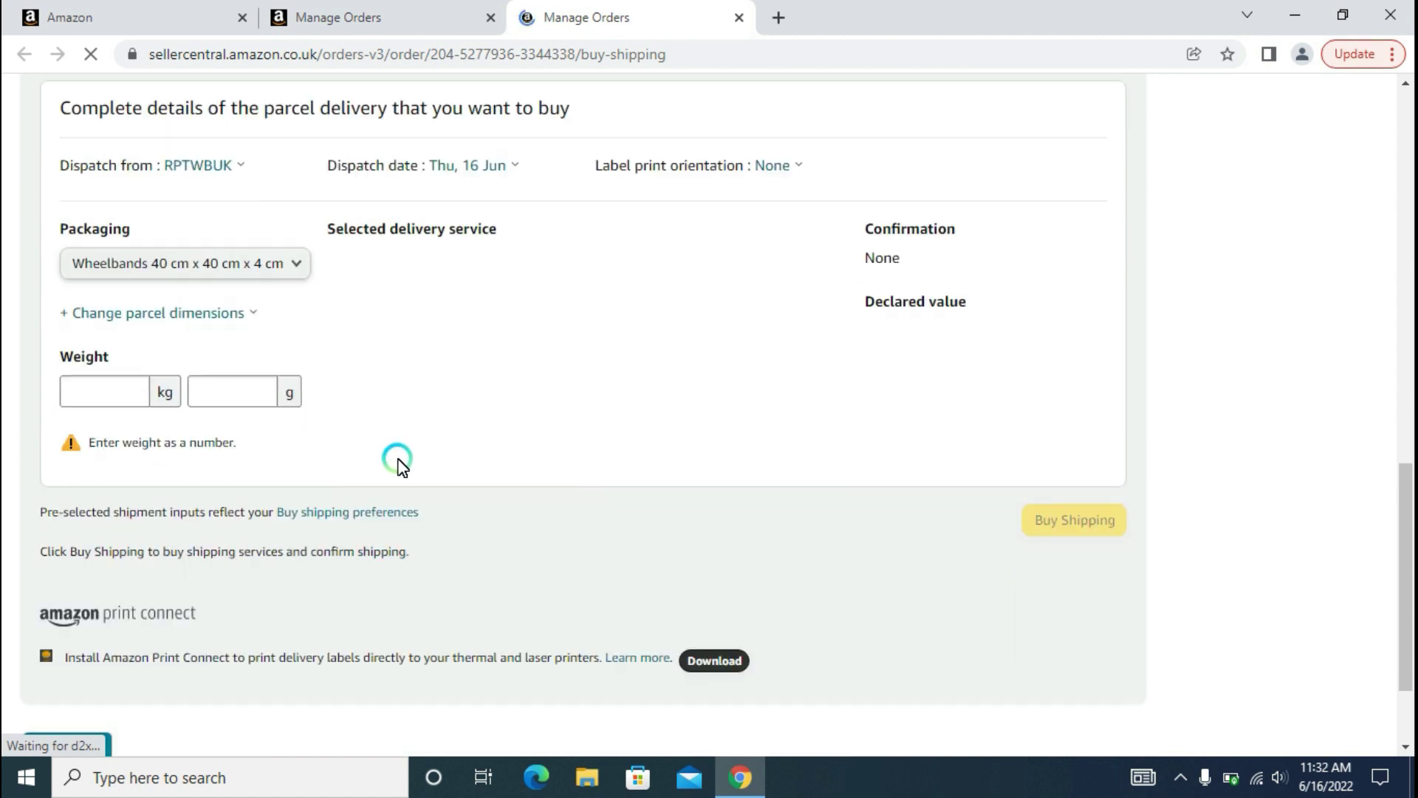
{"action": "left_click", "coordinate": [145, 338]}
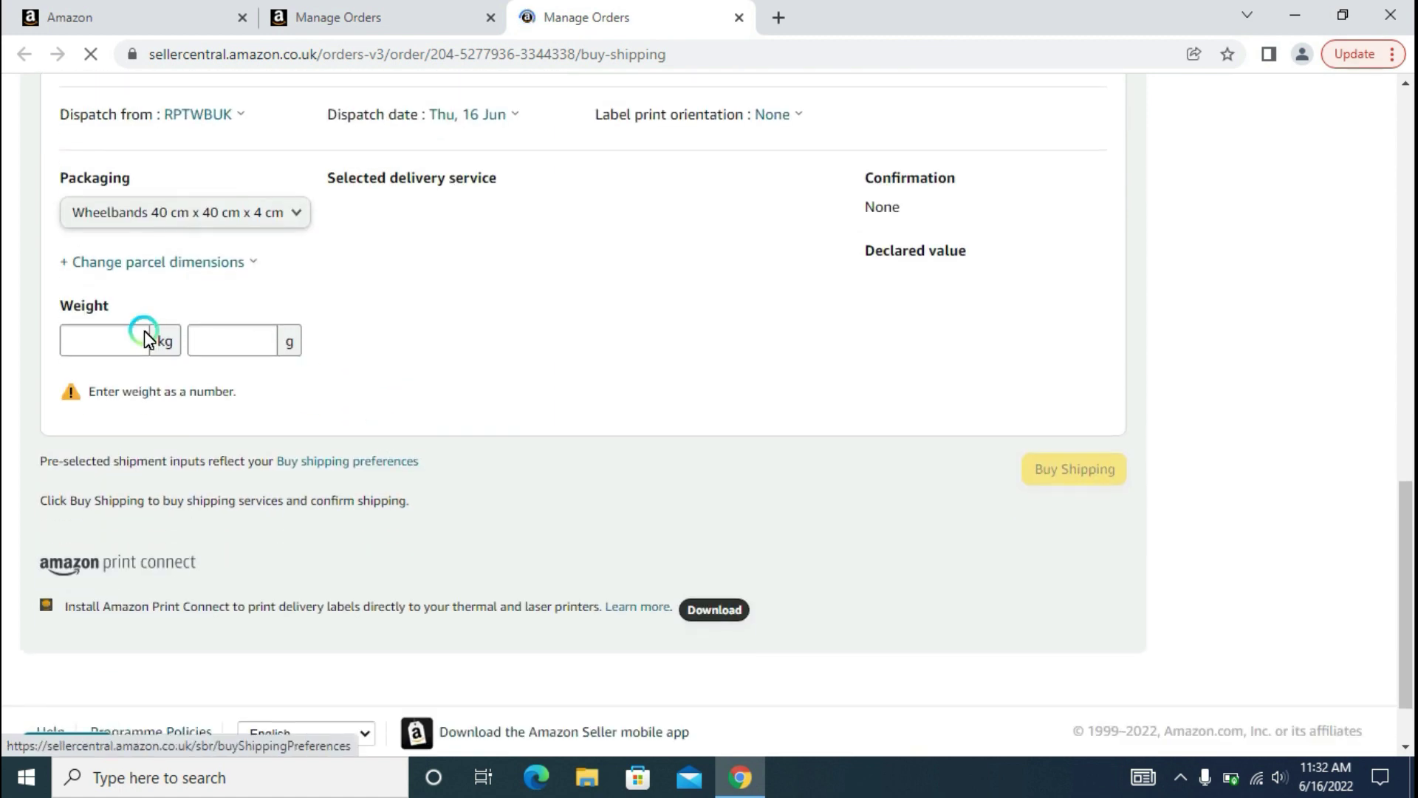
{"action": "left_click", "coordinate": [107, 341]}
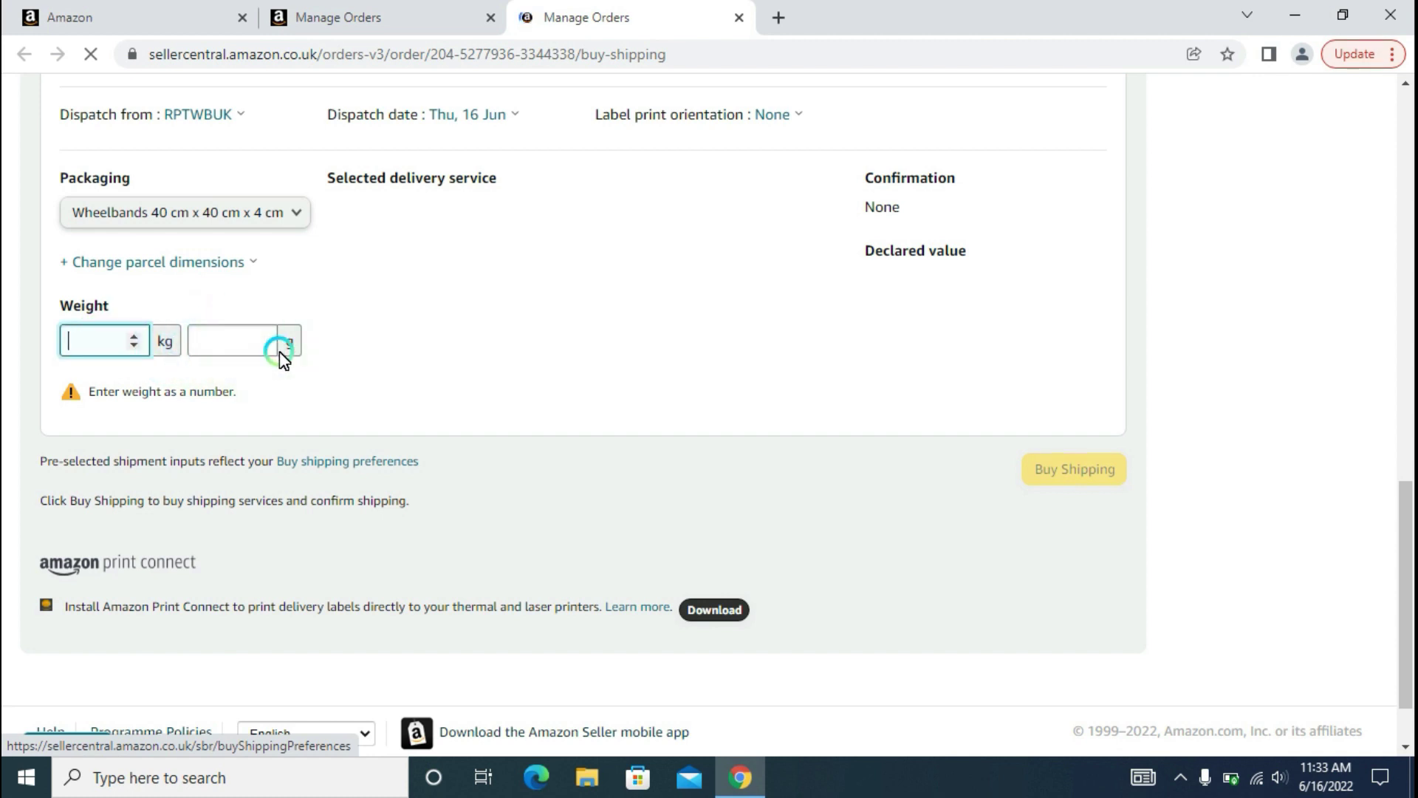
{"action": "left_click", "coordinate": [100, 344]}
{"action": "left_click", "coordinate": [121, 383]}
{"action": "type", "text": "1"}
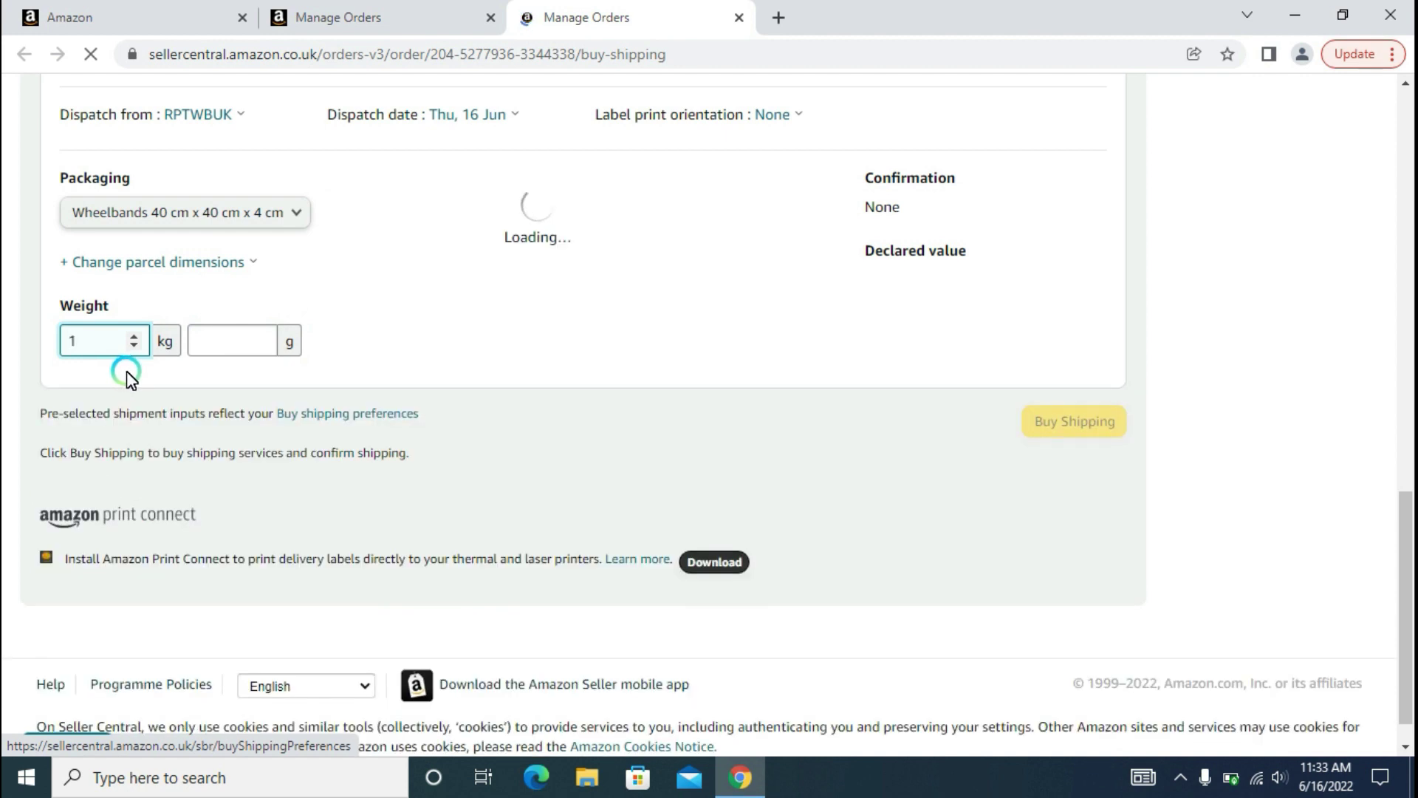
{"action": "left_click", "coordinate": [329, 362]}
Review the full list of shipping options with carriers, delivery dates and charges, and close it without changing the service.
{"action": "left_click", "coordinate": [384, 212]}
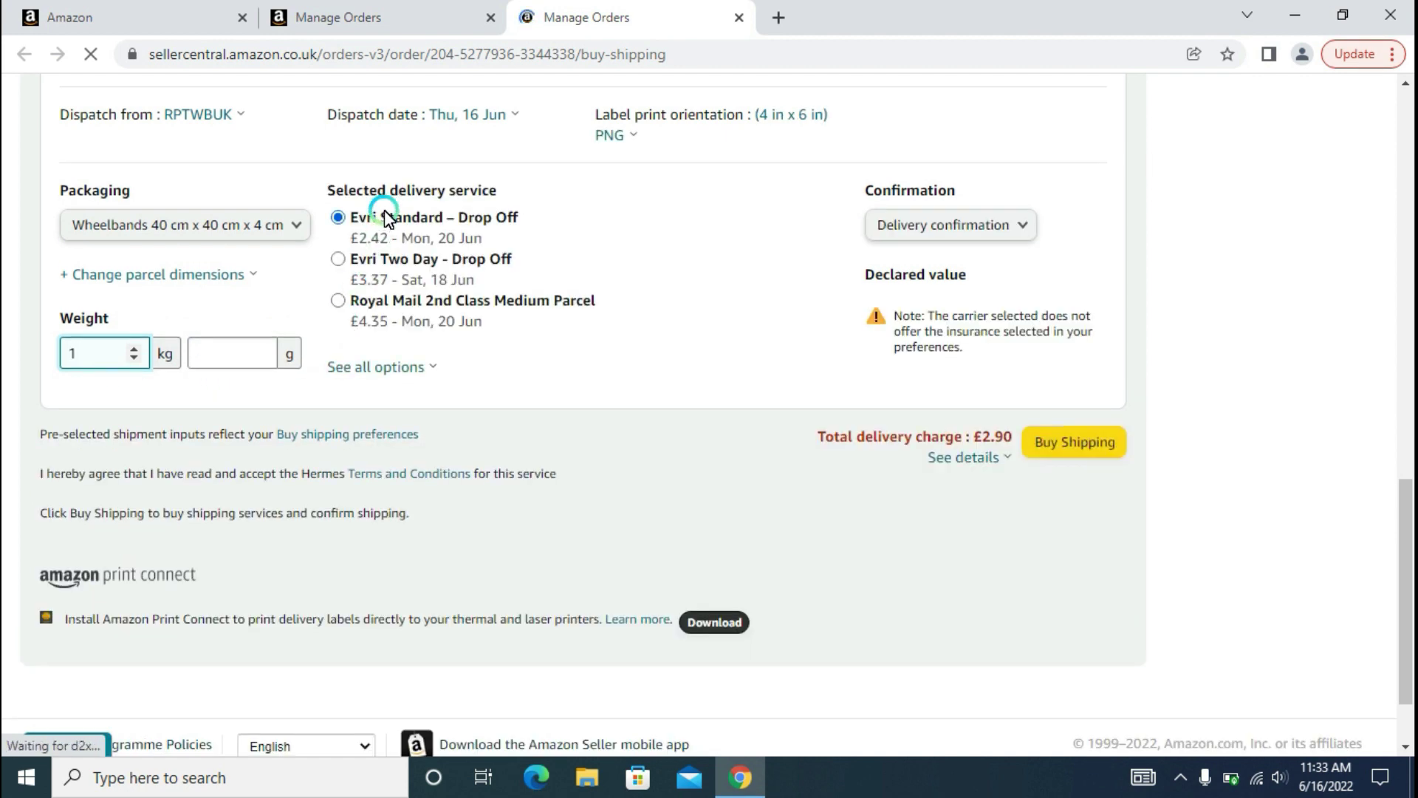
{"action": "left_click", "coordinate": [387, 235]}
{"action": "left_click", "coordinate": [136, 356]}
{"action": "left_click", "coordinate": [344, 371]}
{"action": "right_click", "coordinate": [371, 374]}
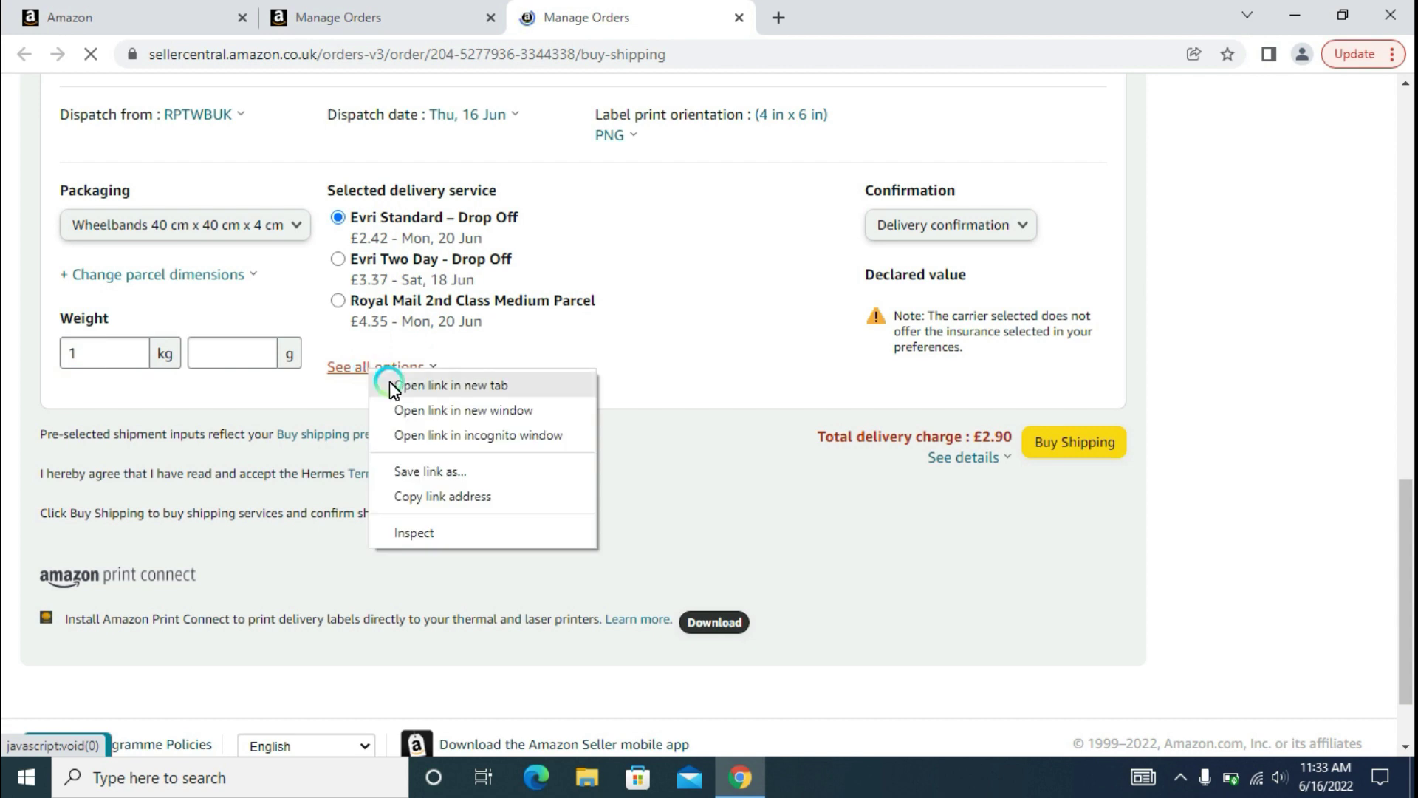
{"action": "left_click", "coordinate": [343, 371]}
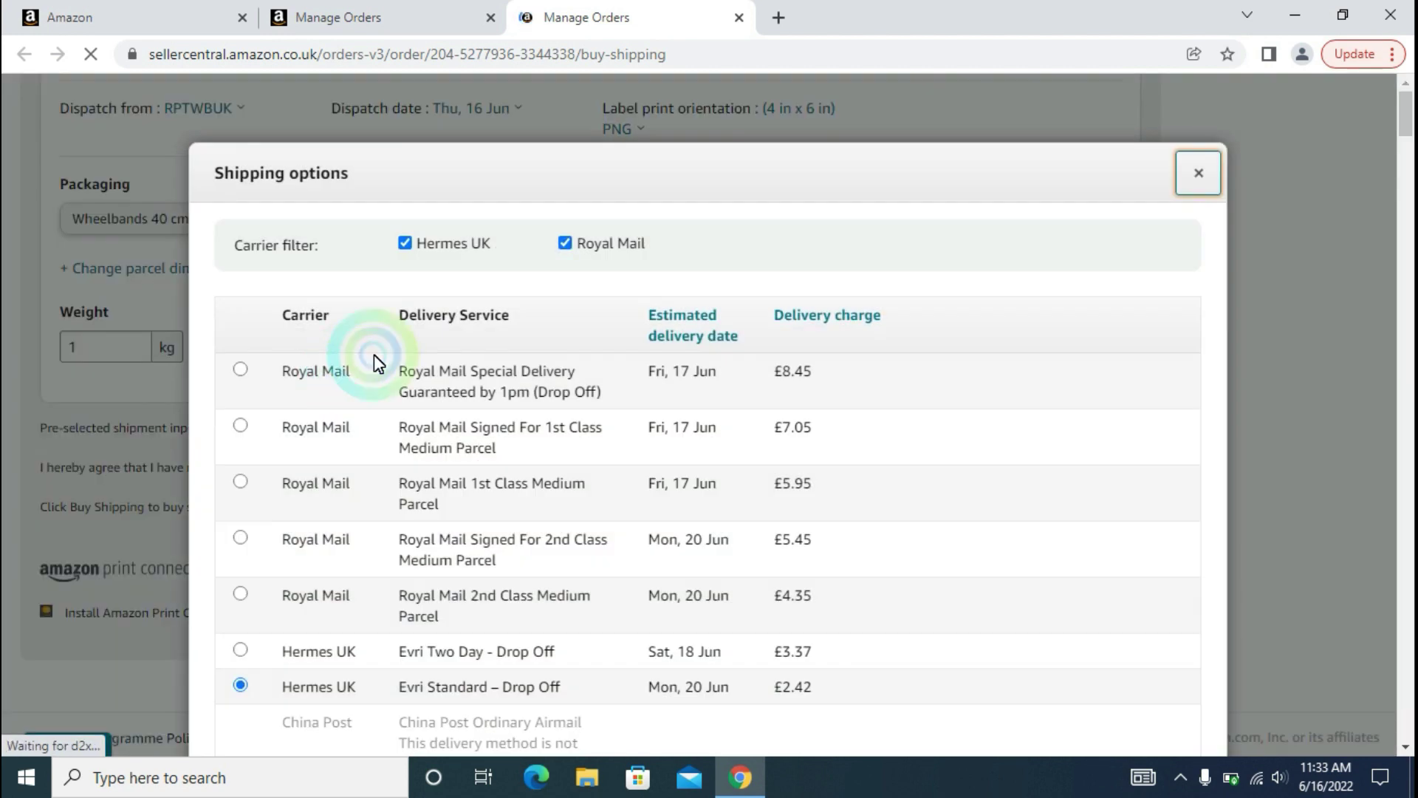
{"action": "scroll", "coordinate": [564, 433], "scroll_direction": "down", "scroll_amount": 1}
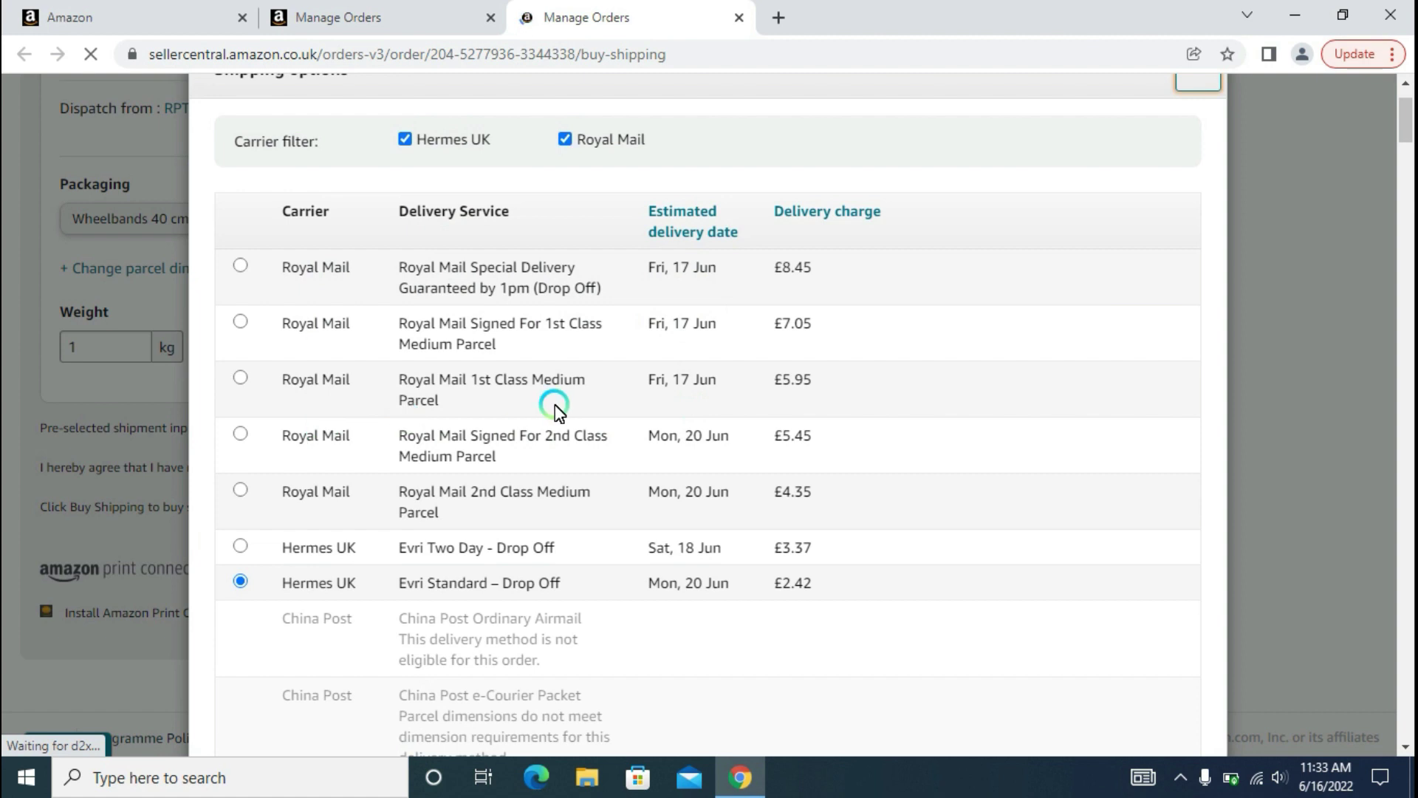
{"action": "scroll", "coordinate": [555, 406], "scroll_direction": "down", "scroll_amount": 1}
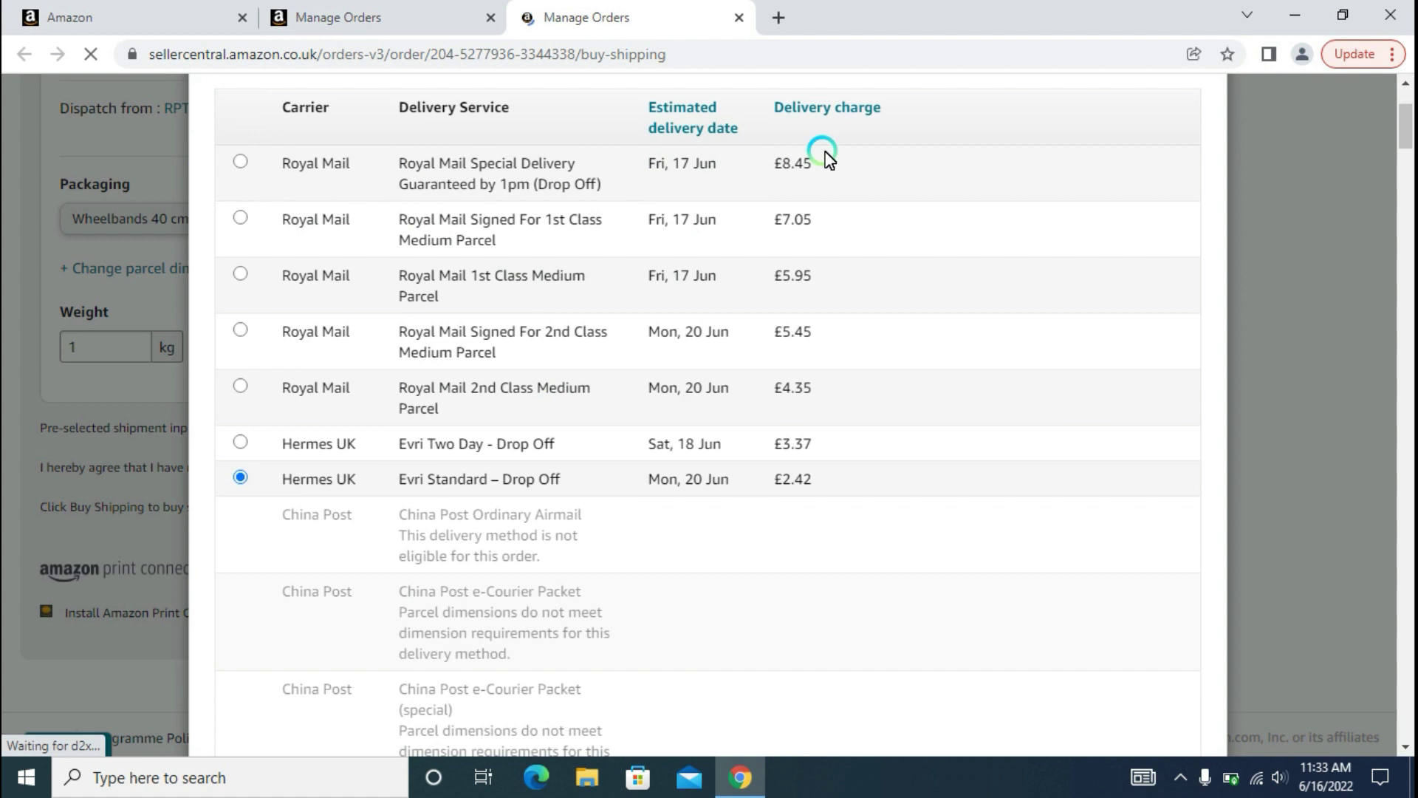
{"action": "scroll", "coordinate": [776, 447], "scroll_direction": "down", "scroll_amount": 1}
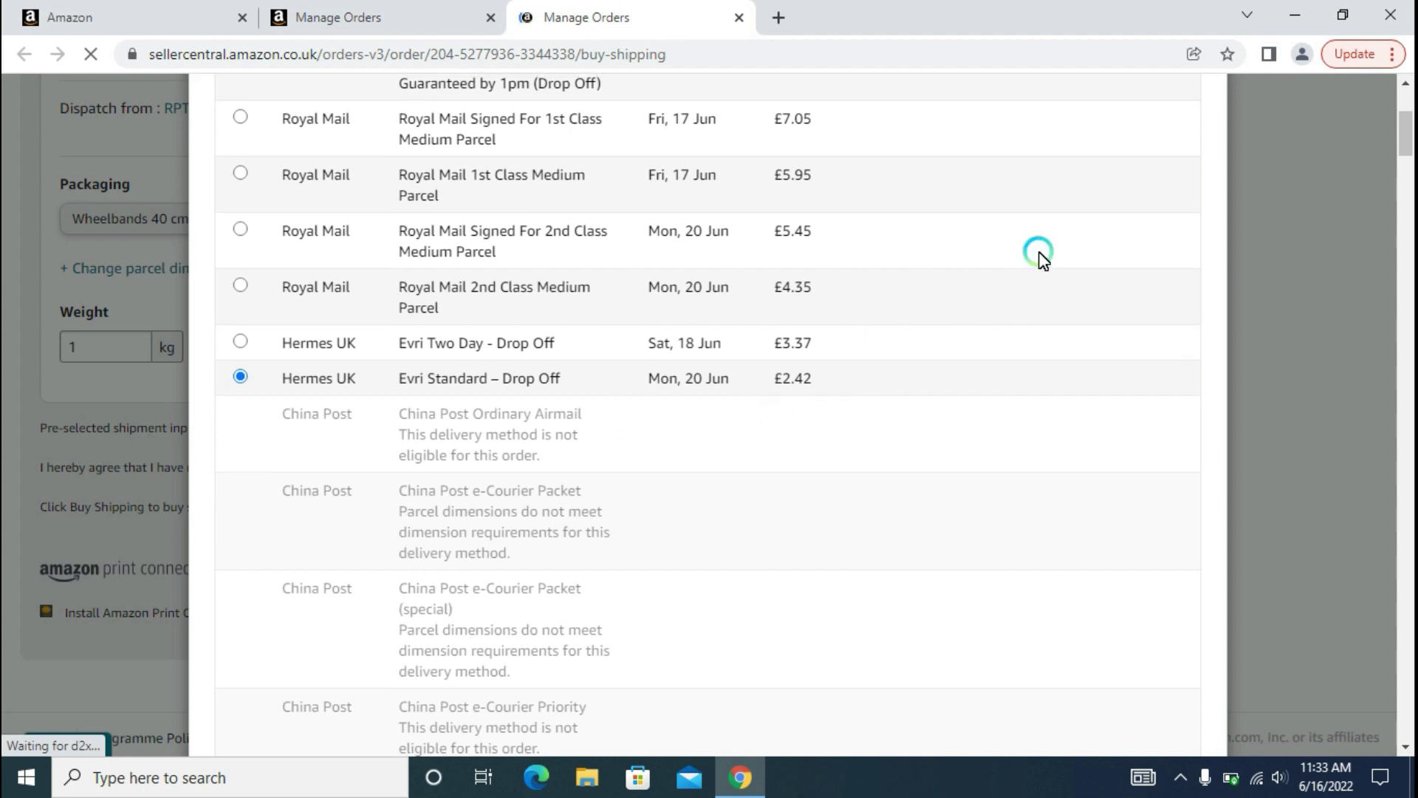
{"action": "left_click", "coordinate": [1195, 167]}
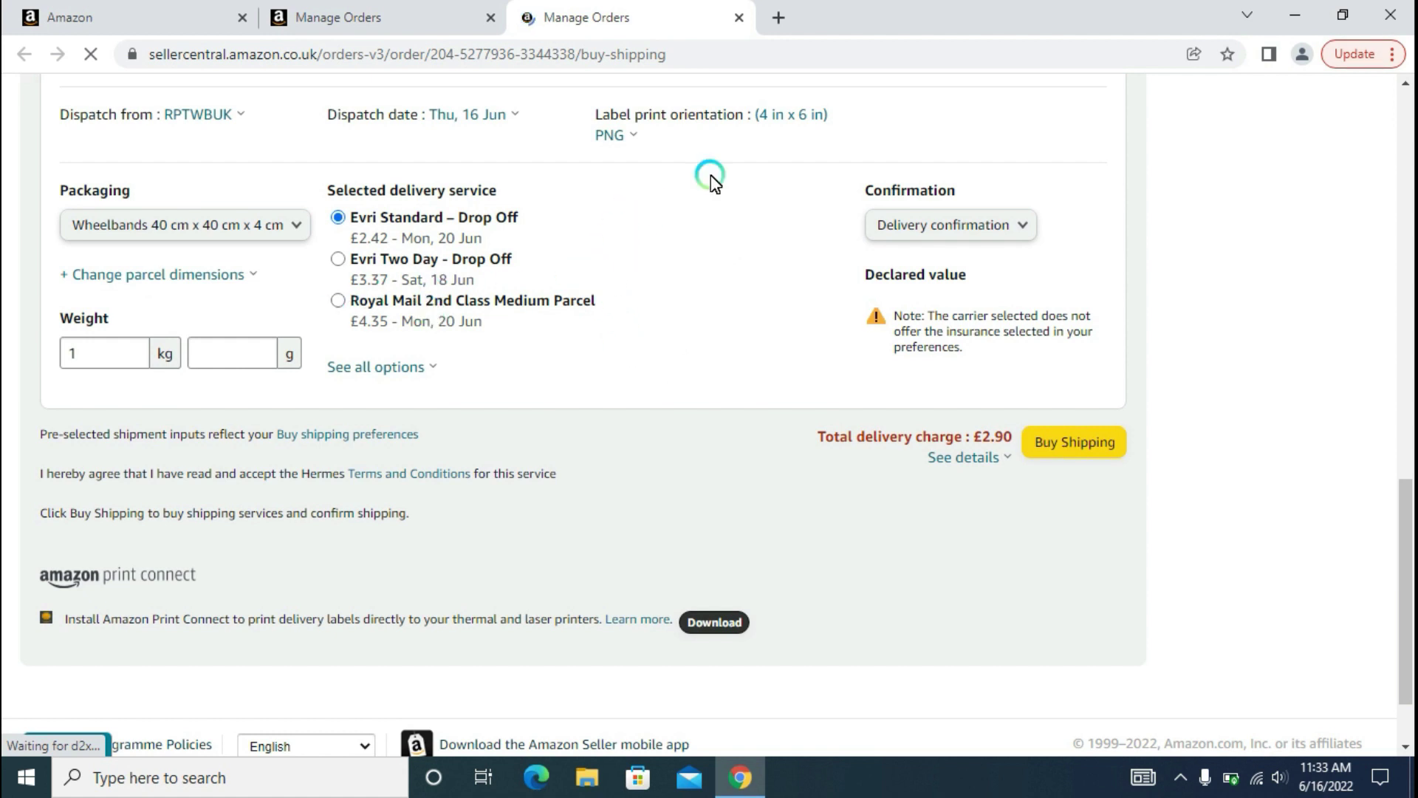
Look through the label print orientation choices, close them unchanged and go to the Buy Shipping option.
{"action": "left_click", "coordinate": [810, 116]}
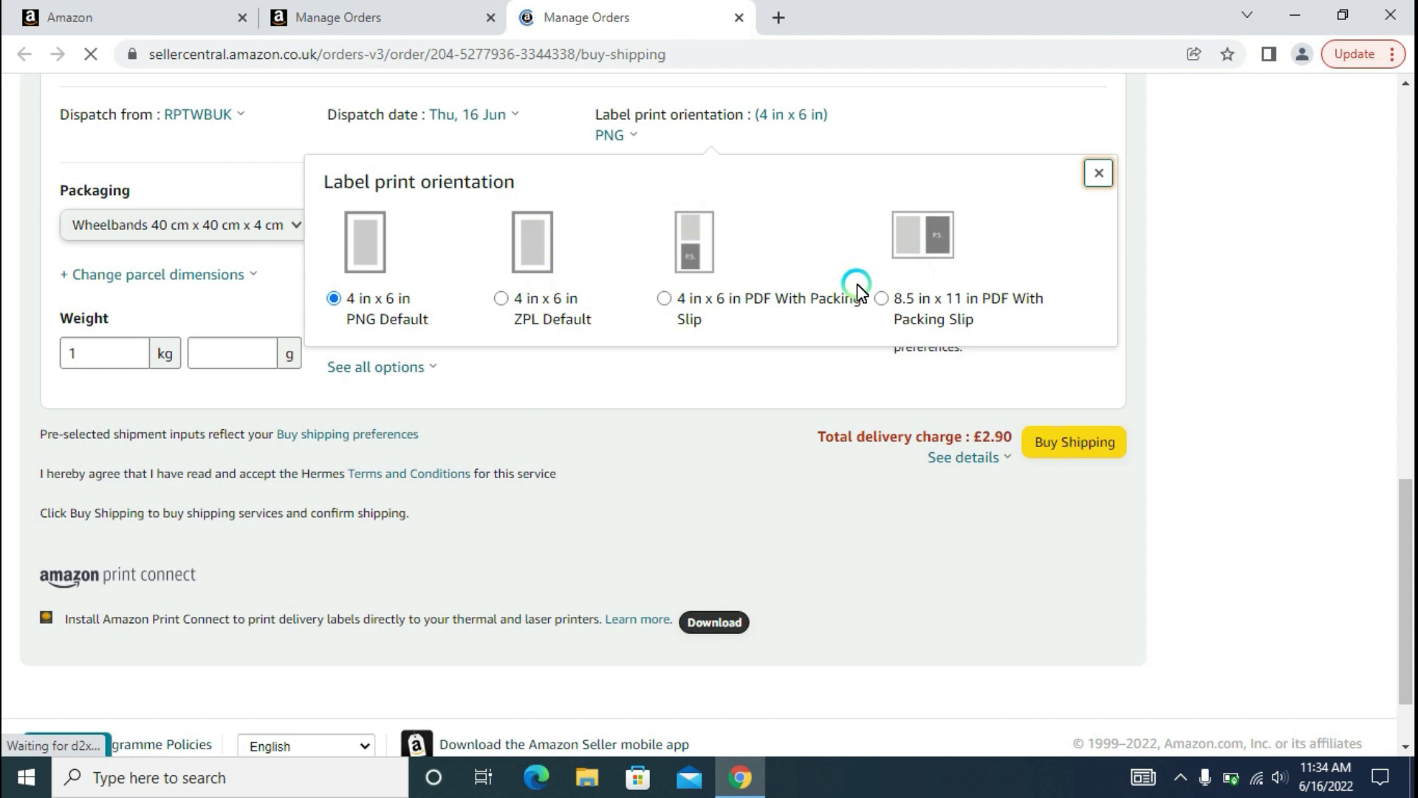
{"action": "left_click", "coordinate": [1098, 173]}
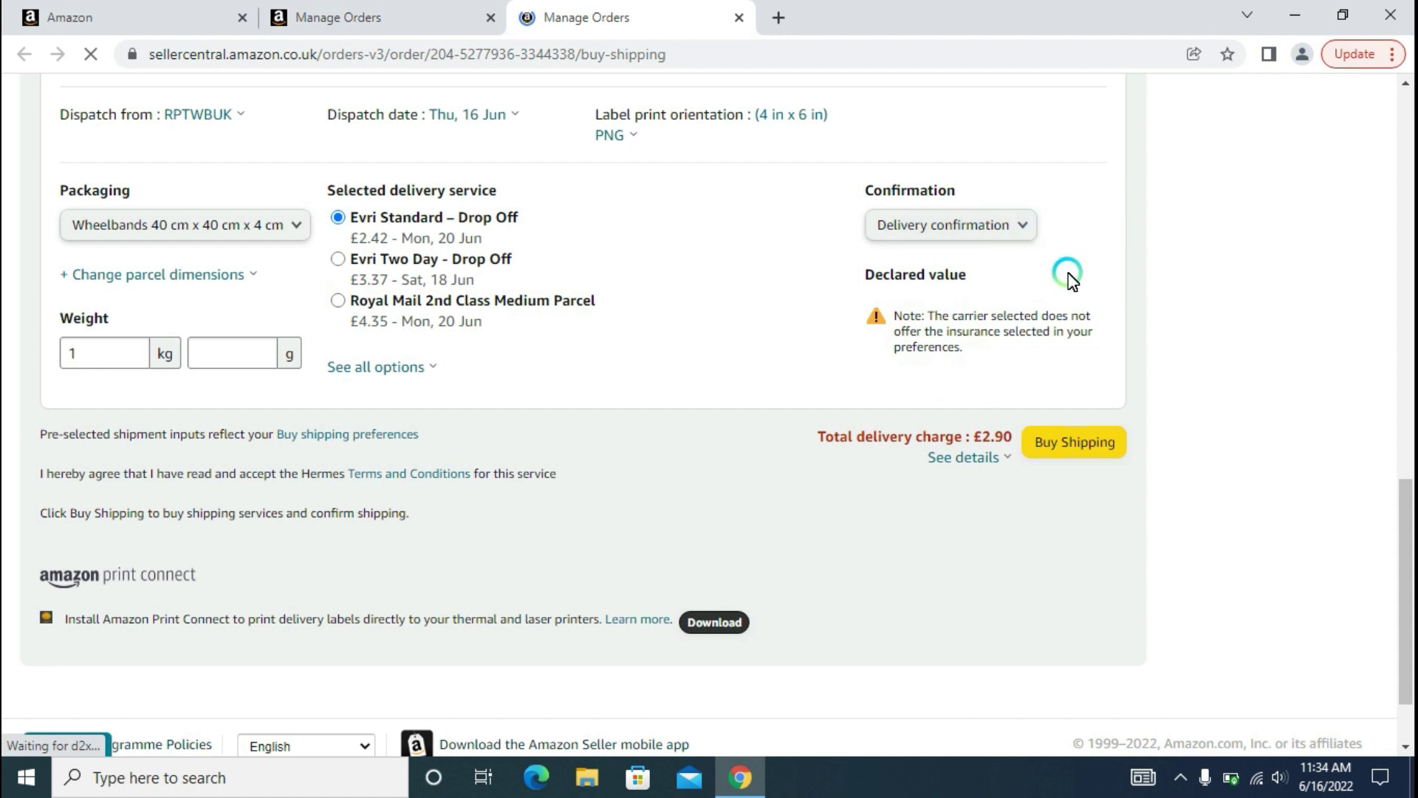
{"action": "scroll", "coordinate": [1071, 295], "scroll_direction": "down", "scroll_amount": 2}
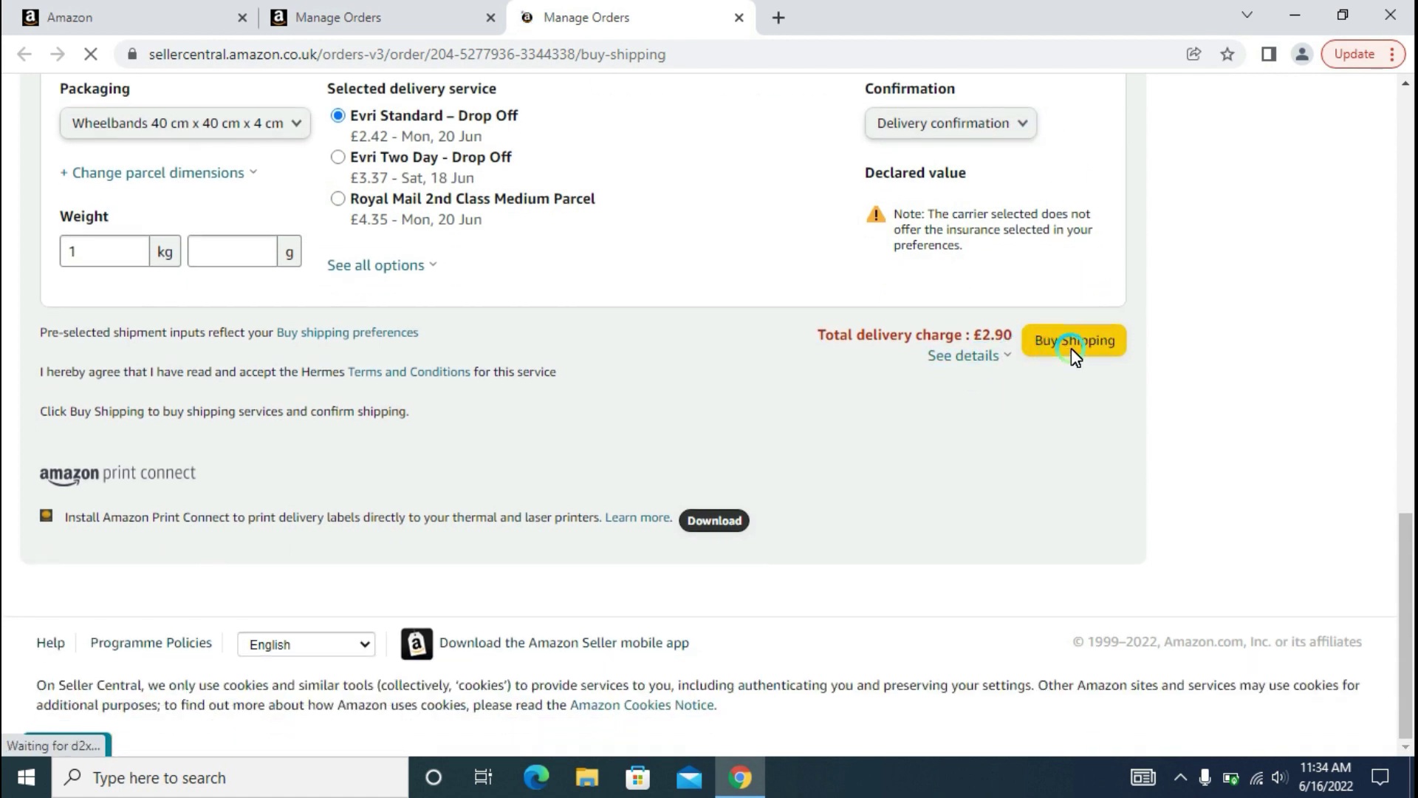
{"action": "left_click", "coordinate": [1073, 349]}
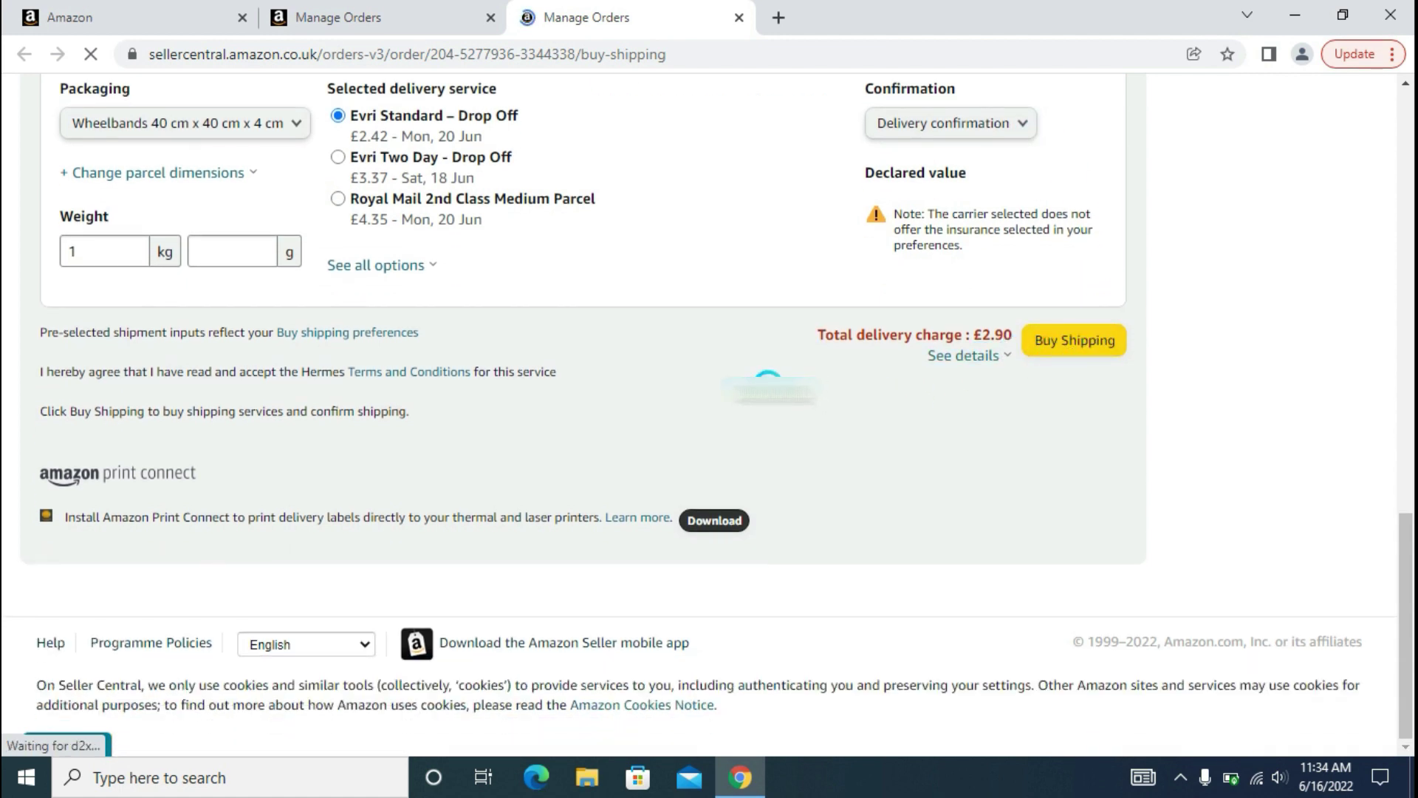
Set the dispatch-from location to RPTWBUK in the order's confirm dispatch details.
{"action": "scroll", "coordinate": [812, 384], "scroll_direction": "up", "scroll_amount": 2}
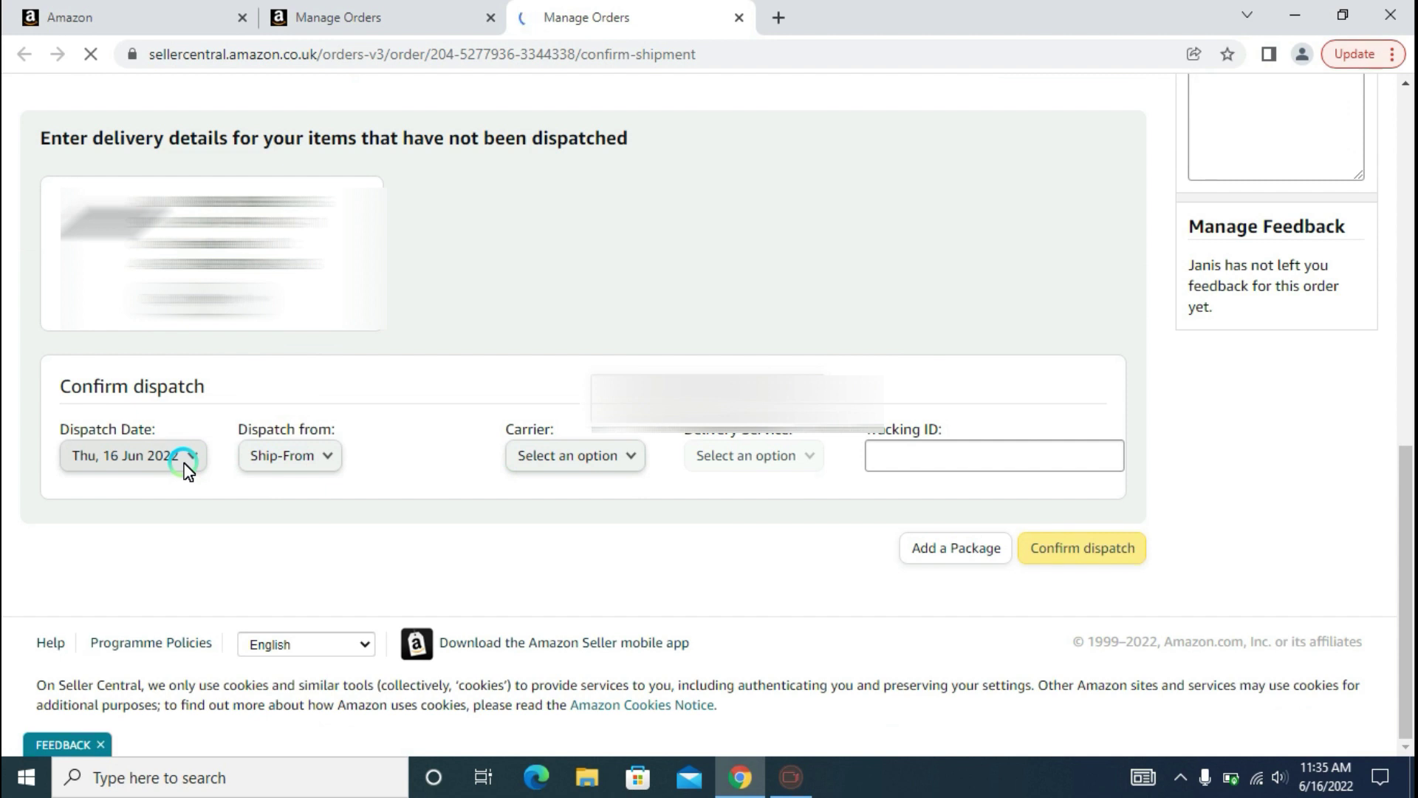
{"action": "left_click", "coordinate": [313, 459]}
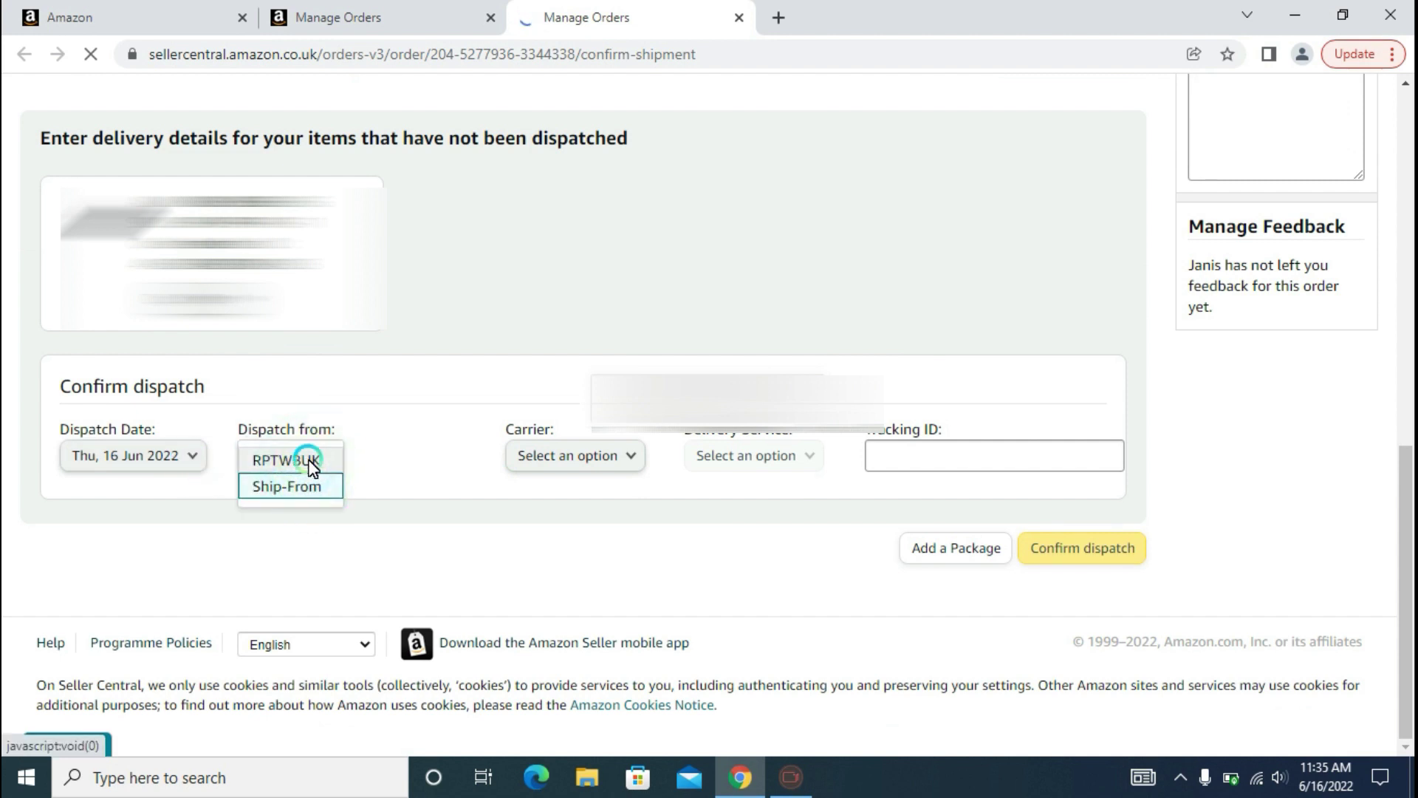
{"action": "left_click", "coordinate": [309, 460]}
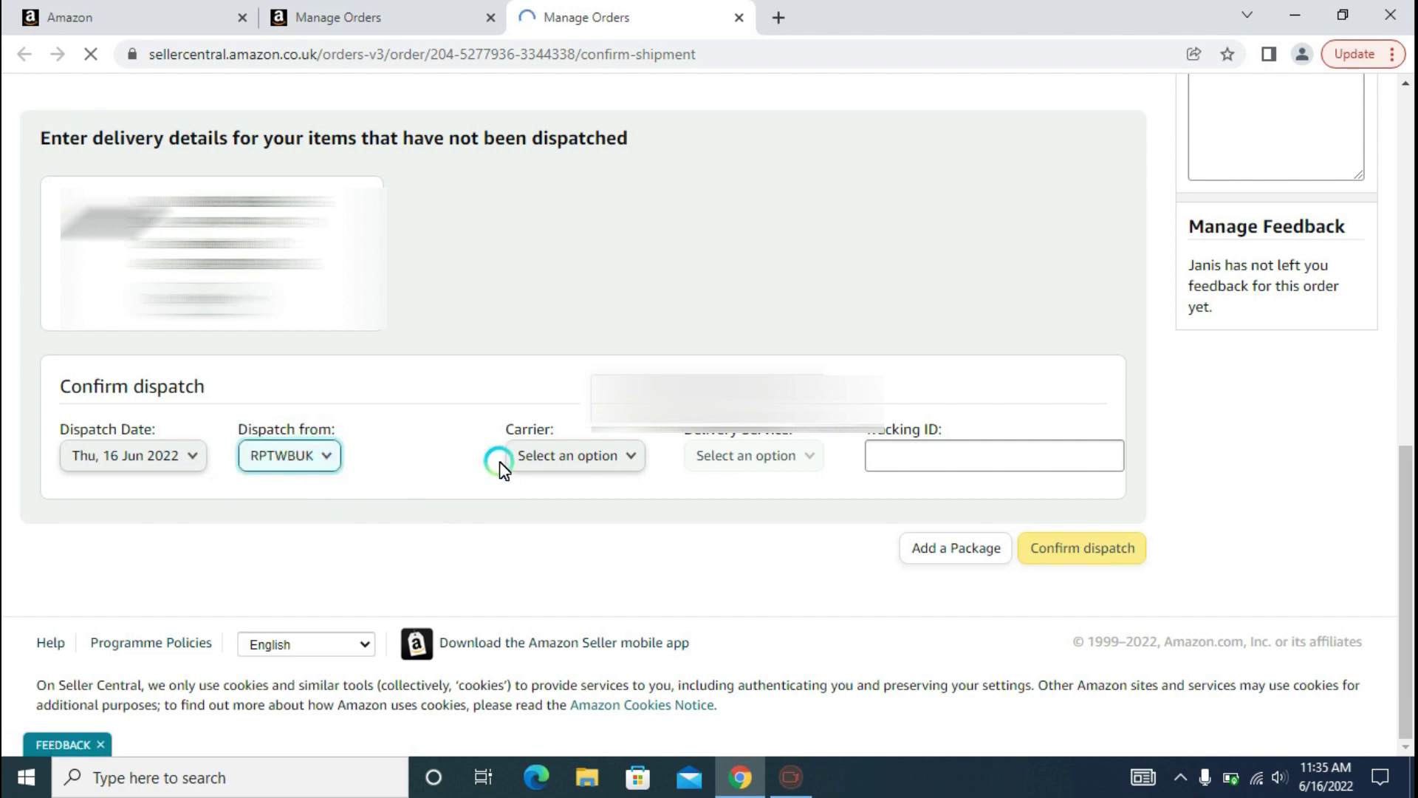
Look through the carrier choices for the dispatch and leave the carrier unselected.
{"action": "left_click", "coordinate": [604, 463]}
{"action": "left_click", "coordinate": [450, 420]}
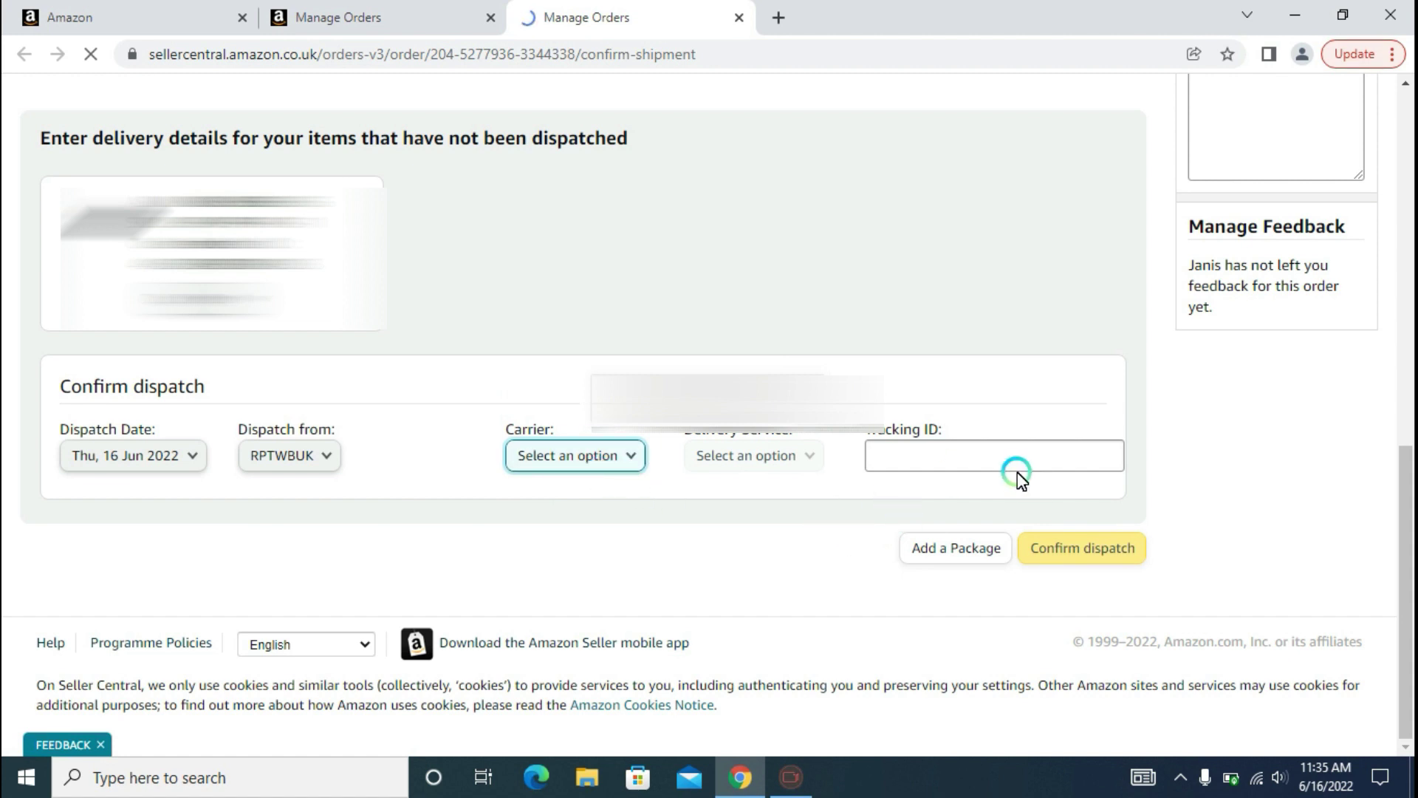
{"action": "left_click", "coordinate": [579, 452]}
Go to the Tracking ID field of the dispatch details and clear its contents.
{"action": "left_click", "coordinate": [968, 453]}
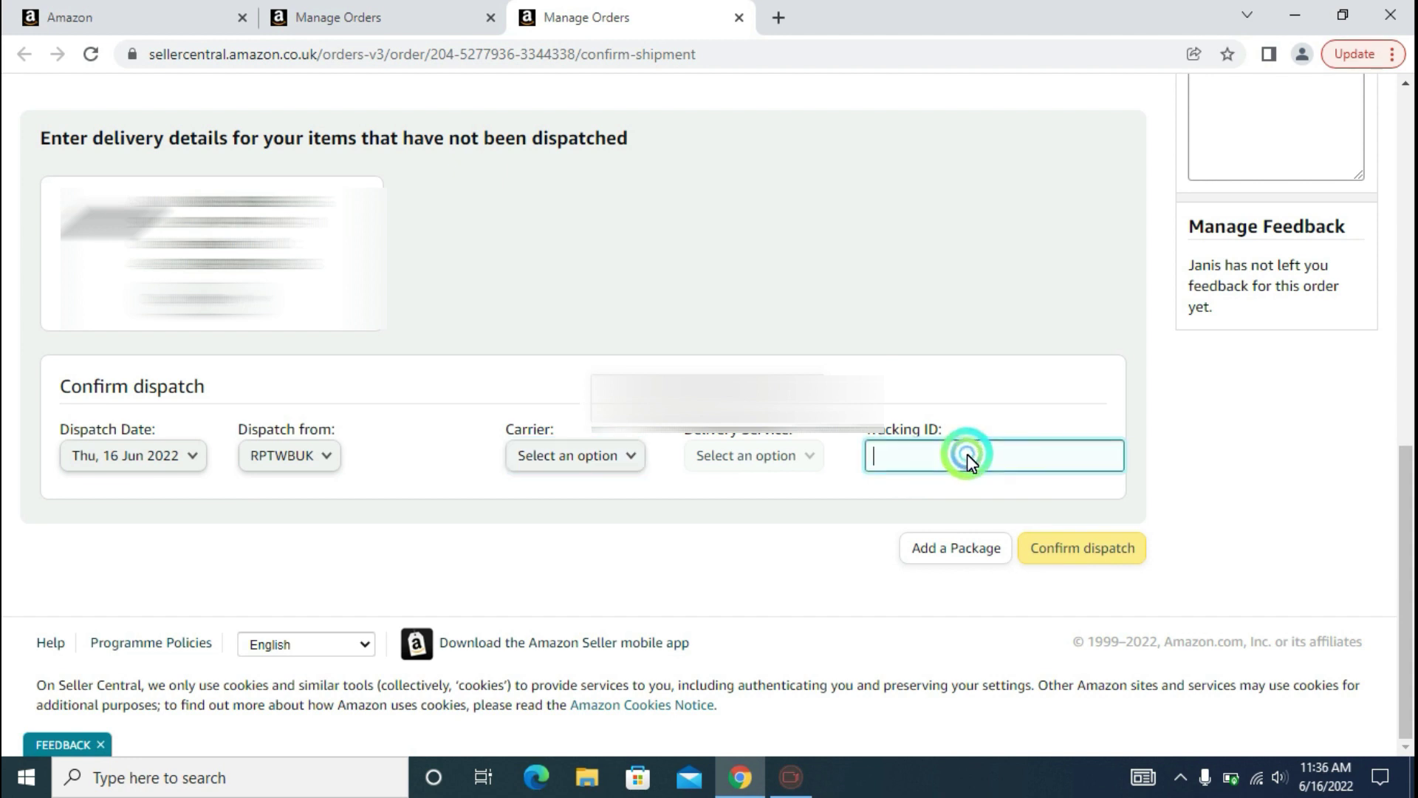
{"action": "left_click", "coordinate": [935, 457]}
{"action": "key", "text": "BackSpace"}
{"action": "key", "text": "BackSpace"}
{"action": "key", "text": "BackSpace"}
{"action": "key", "text": "BackSpace"}
{"action": "left_click", "coordinate": [1044, 335]}
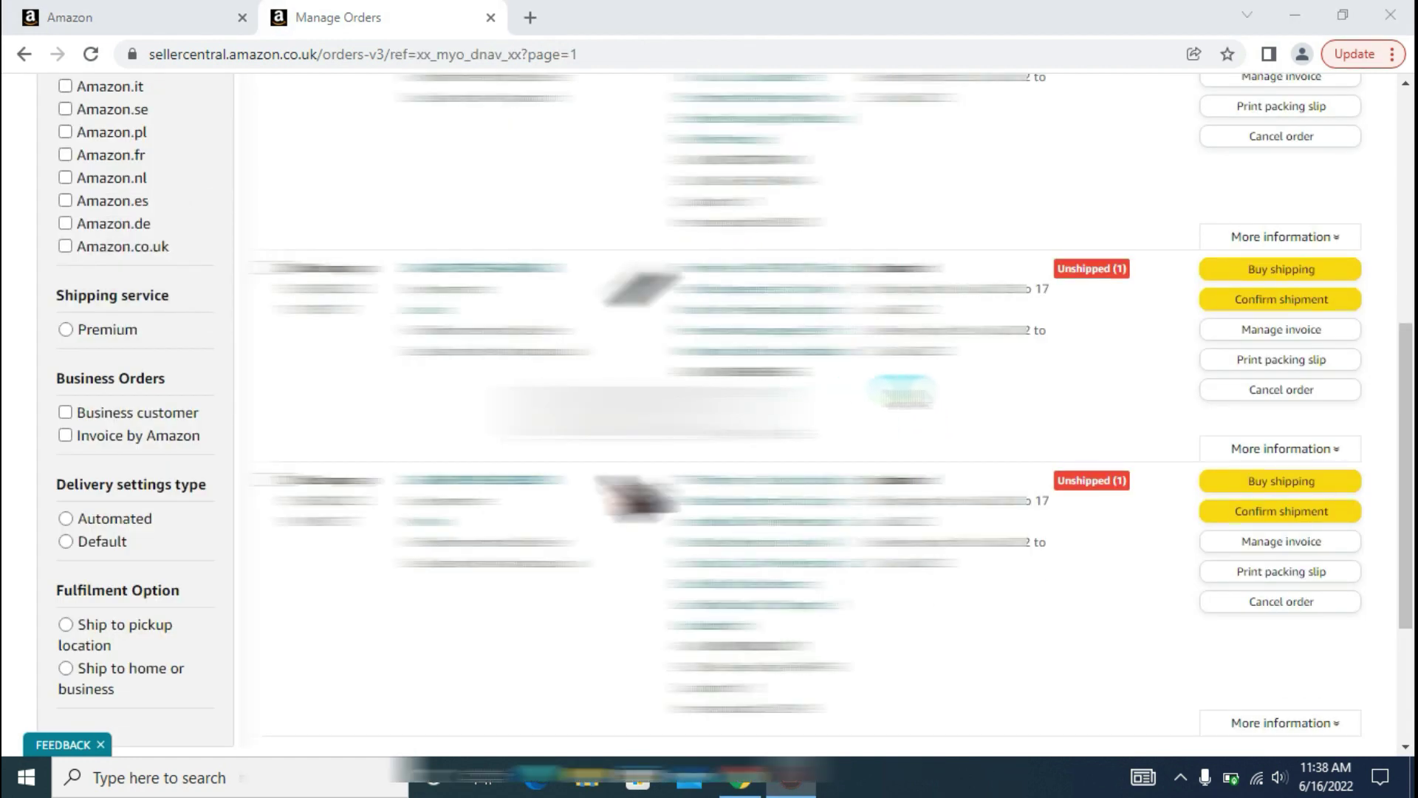
View the unshipped order's packing slip and its print settings, cancel the printing and close the slip.
{"action": "right_click", "coordinate": [1248, 364]}
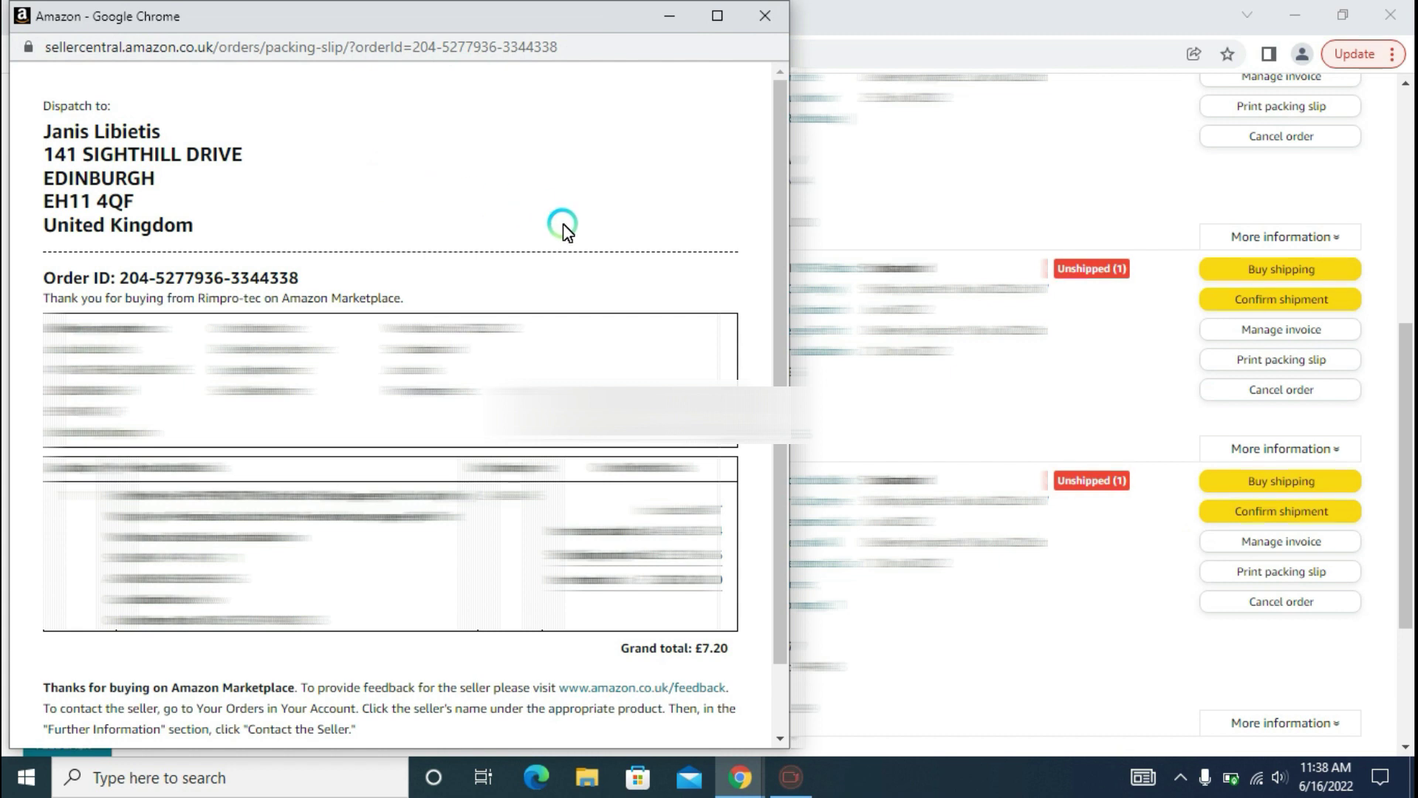
{"action": "scroll", "coordinate": [303, 436], "scroll_direction": "down", "scroll_amount": 1}
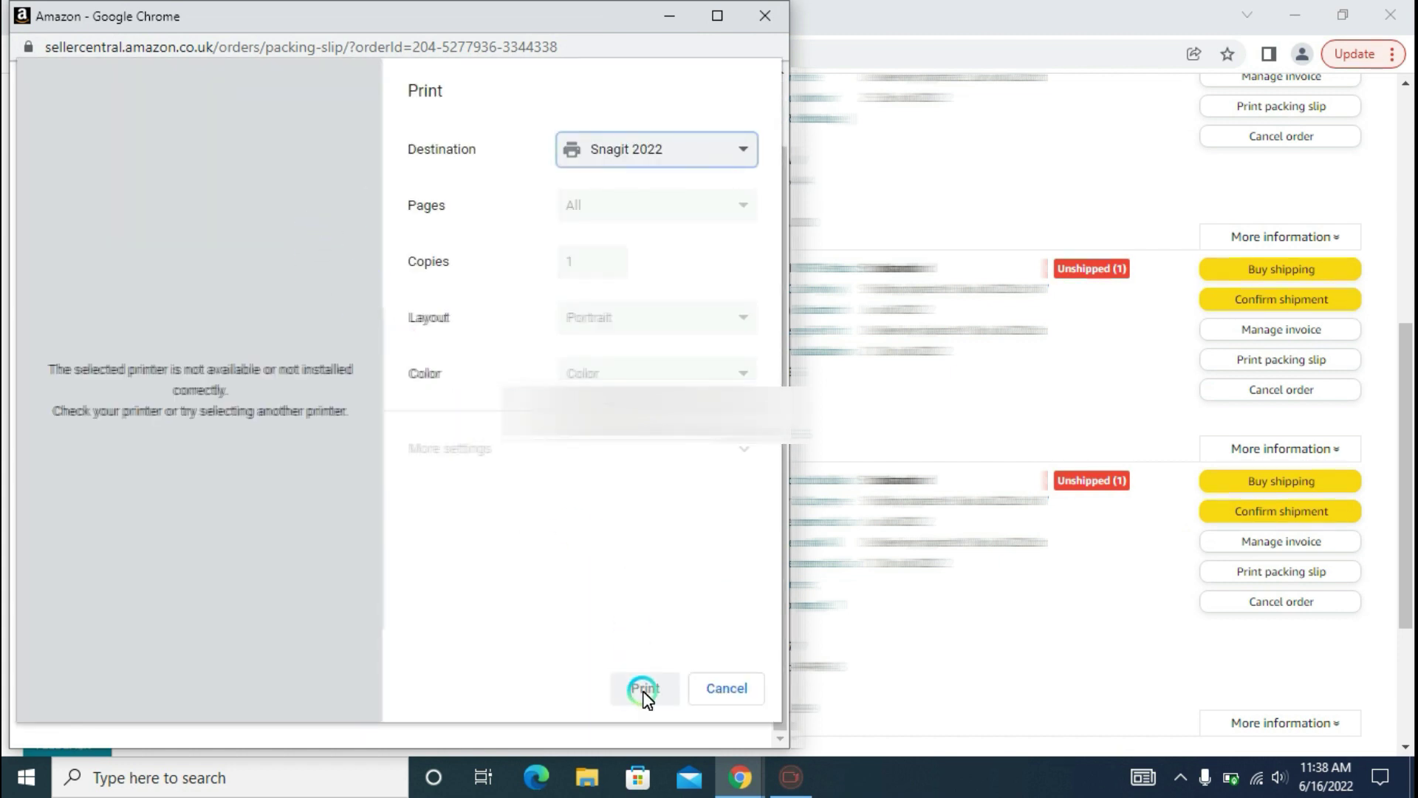
{"action": "left_click", "coordinate": [720, 689]}
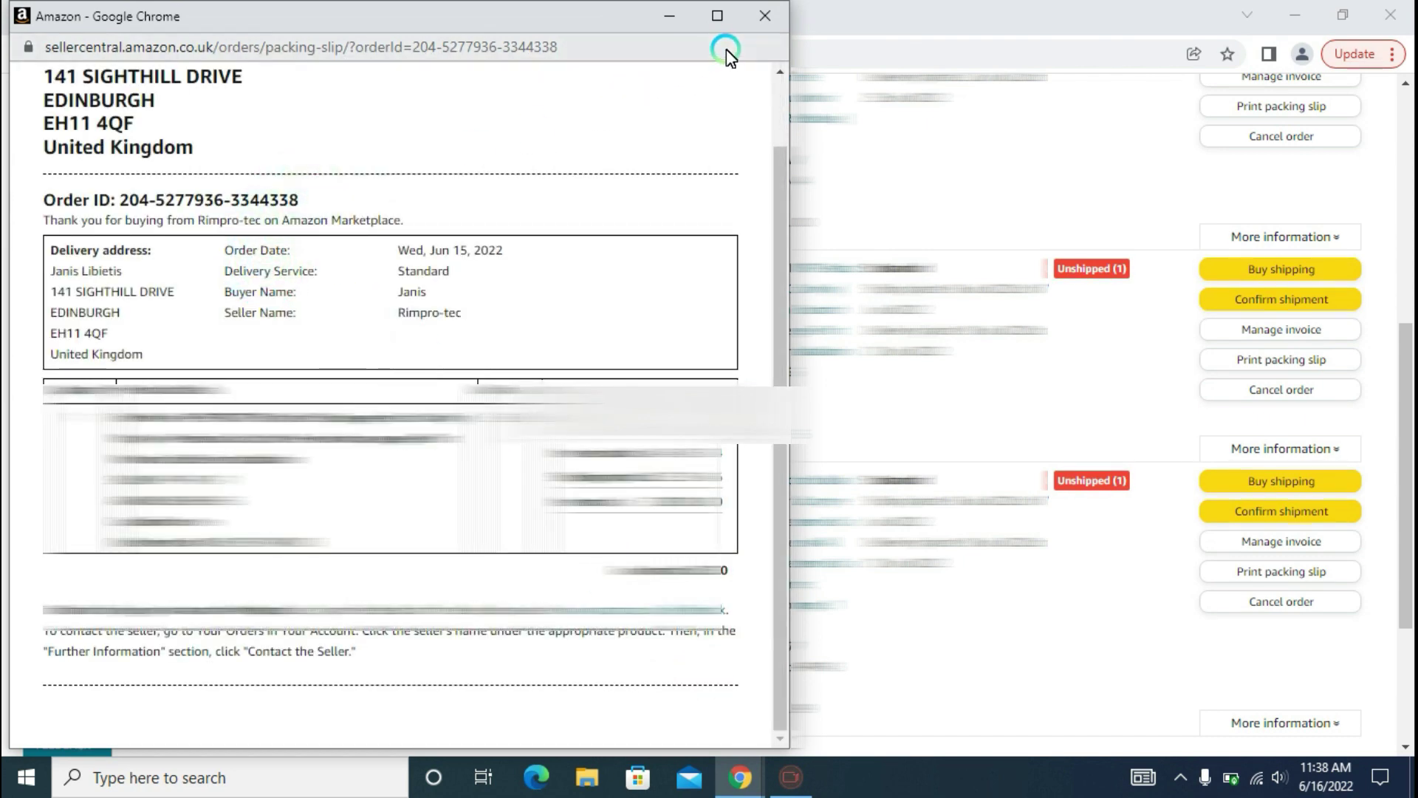
{"action": "left_click", "coordinate": [765, 15]}
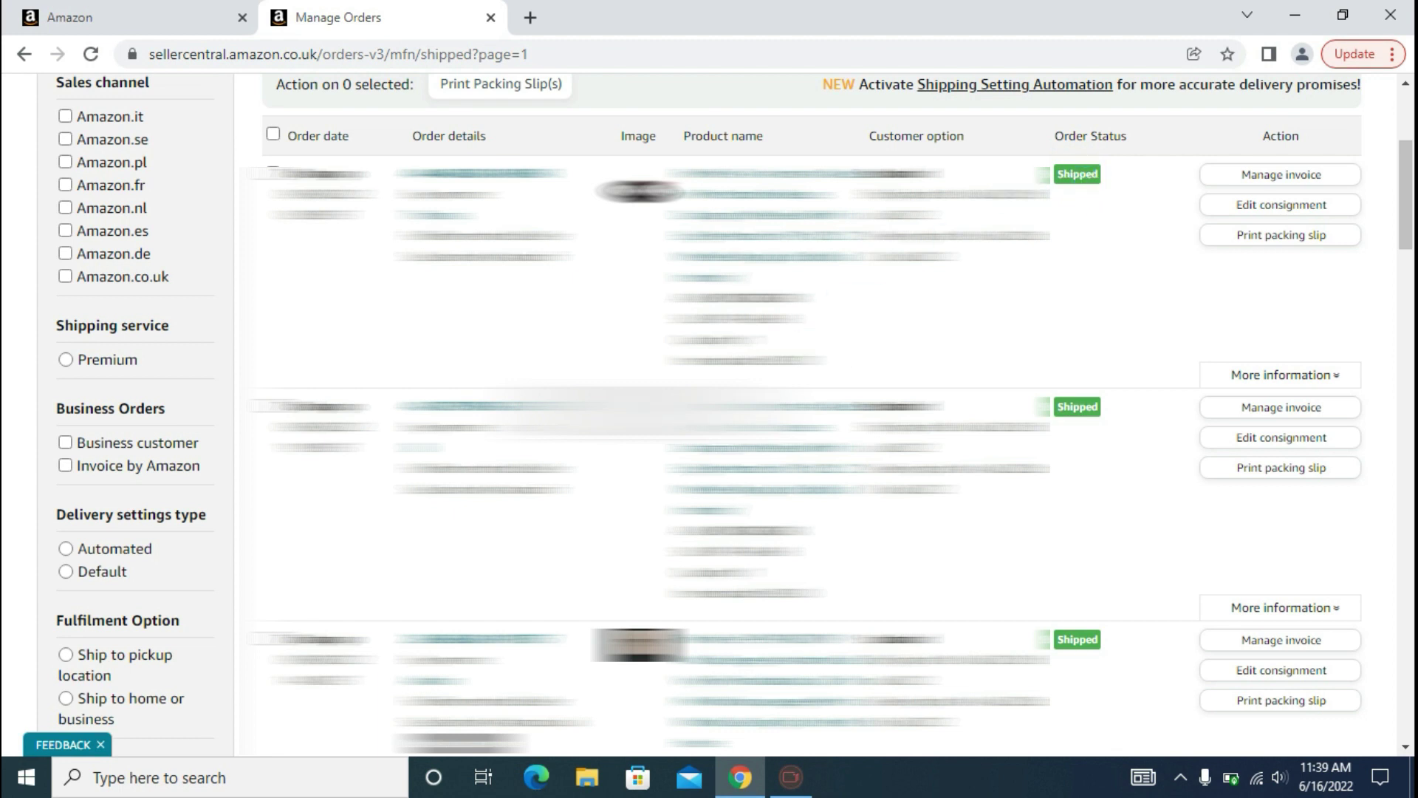
Look over the list of shipped orders from the last 7 days.
{"action": "scroll", "coordinate": [1107, 440], "scroll_direction": "up", "scroll_amount": 2}
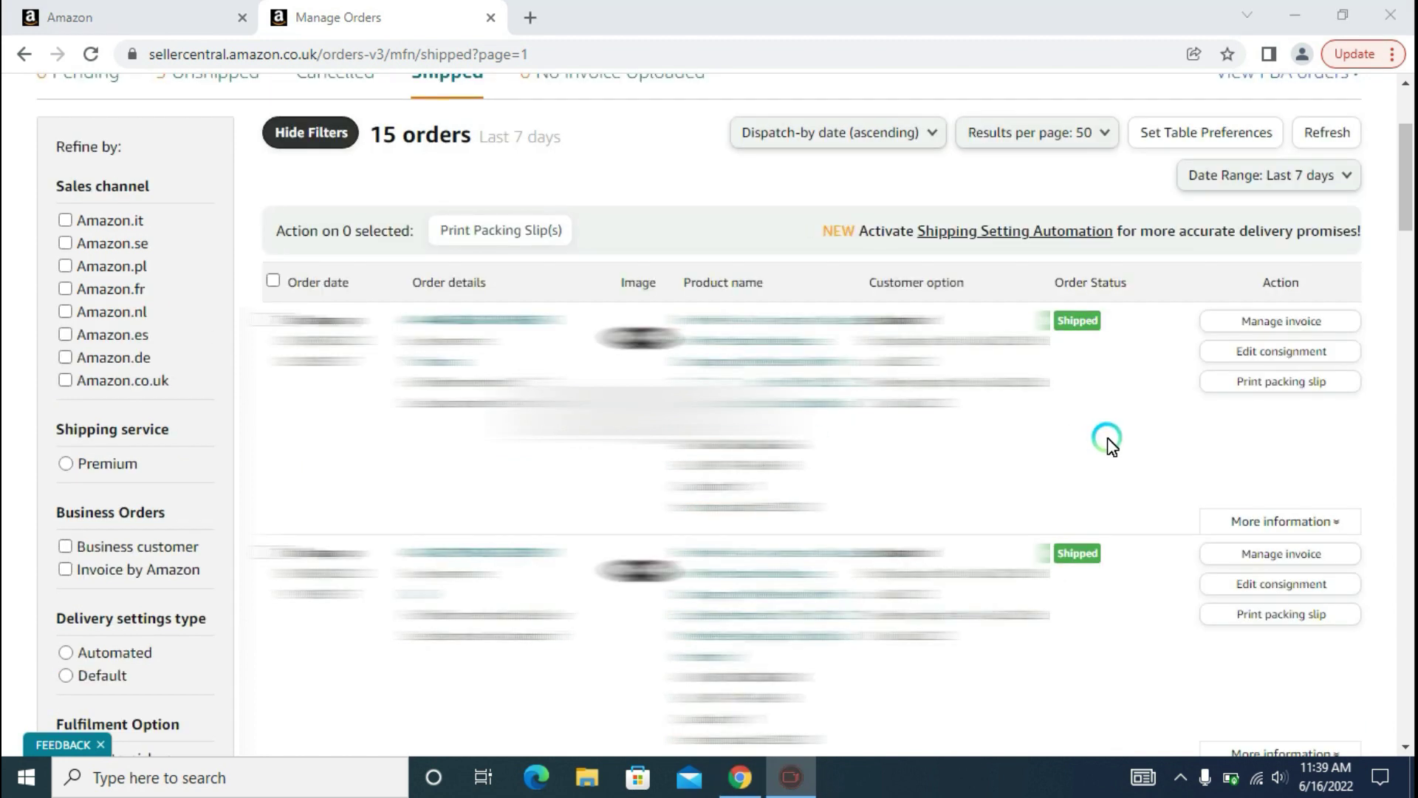